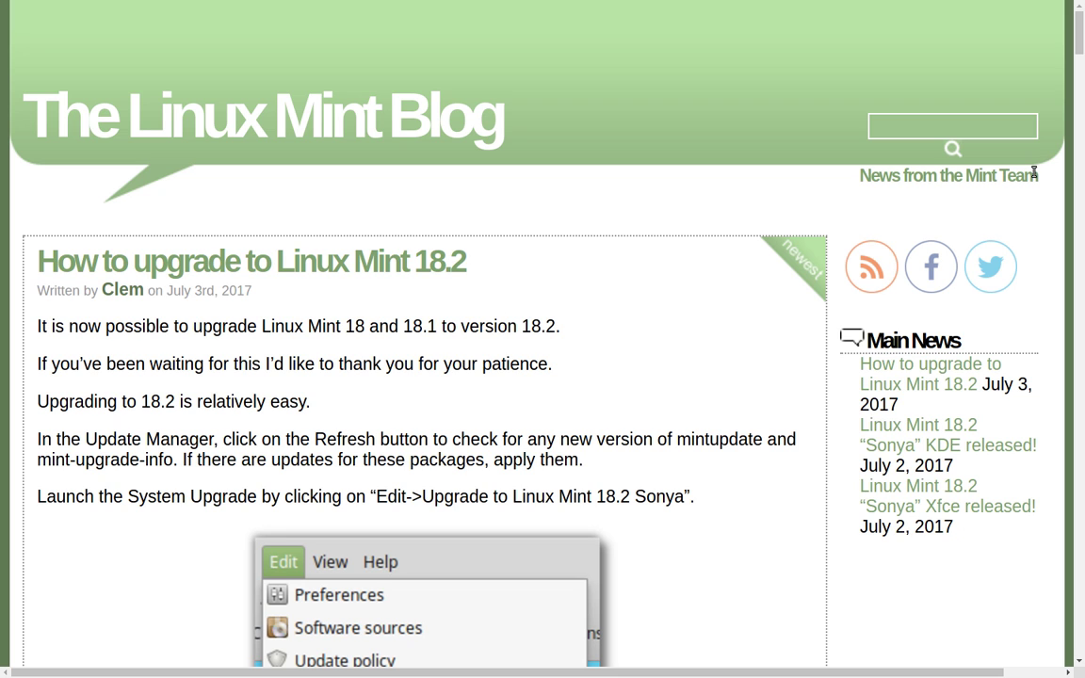
Read through the rest of the upgrade article, then switch to Workspace 2 with the VirtualBox Mint VM.
scroll(1034, 175, down, 2)
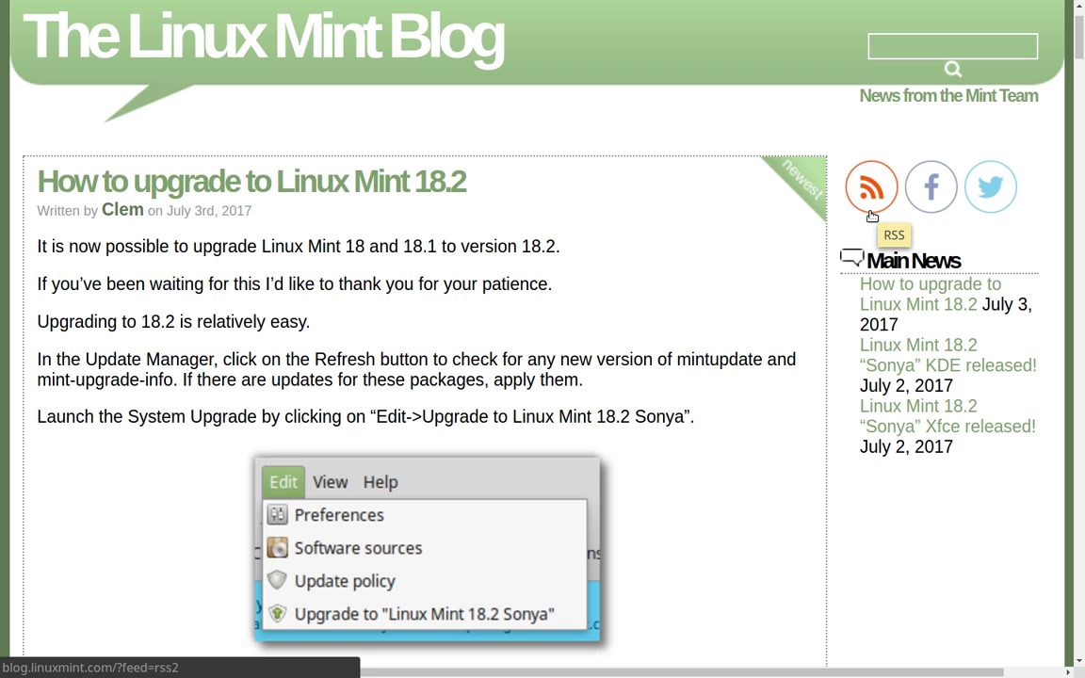
scroll(872, 217, down, 1)
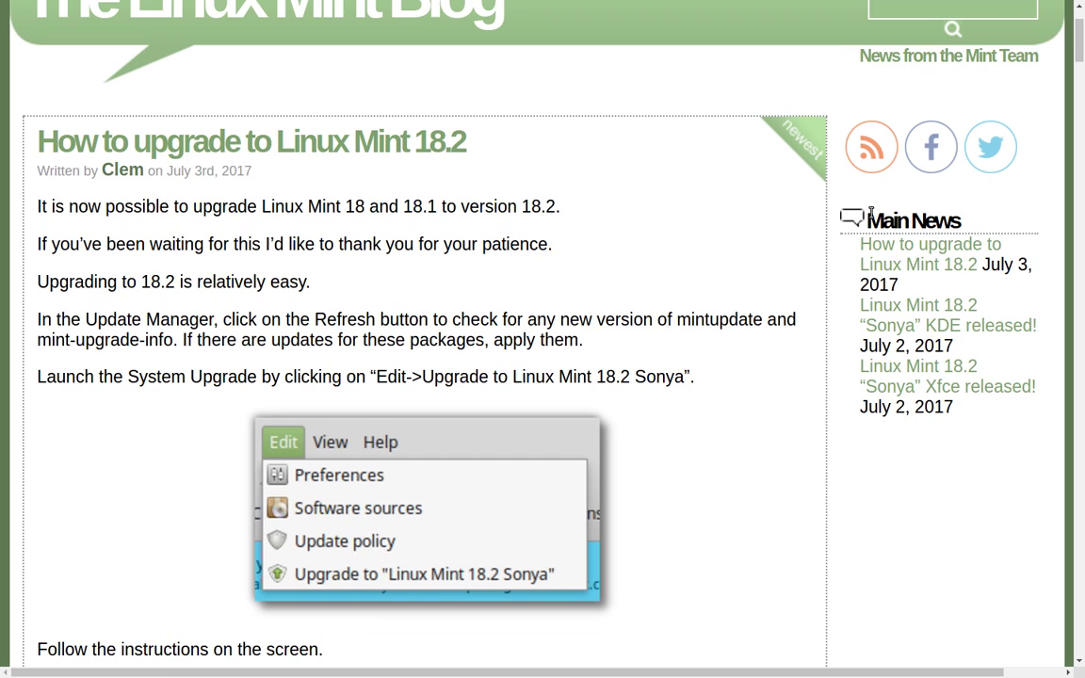
scroll(871, 214, down, 1)
scroll(869, 211, down, 5)
scroll(872, 217, down, 2)
scroll(872, 218, up, 8)
scroll(825, 250, down, 2)
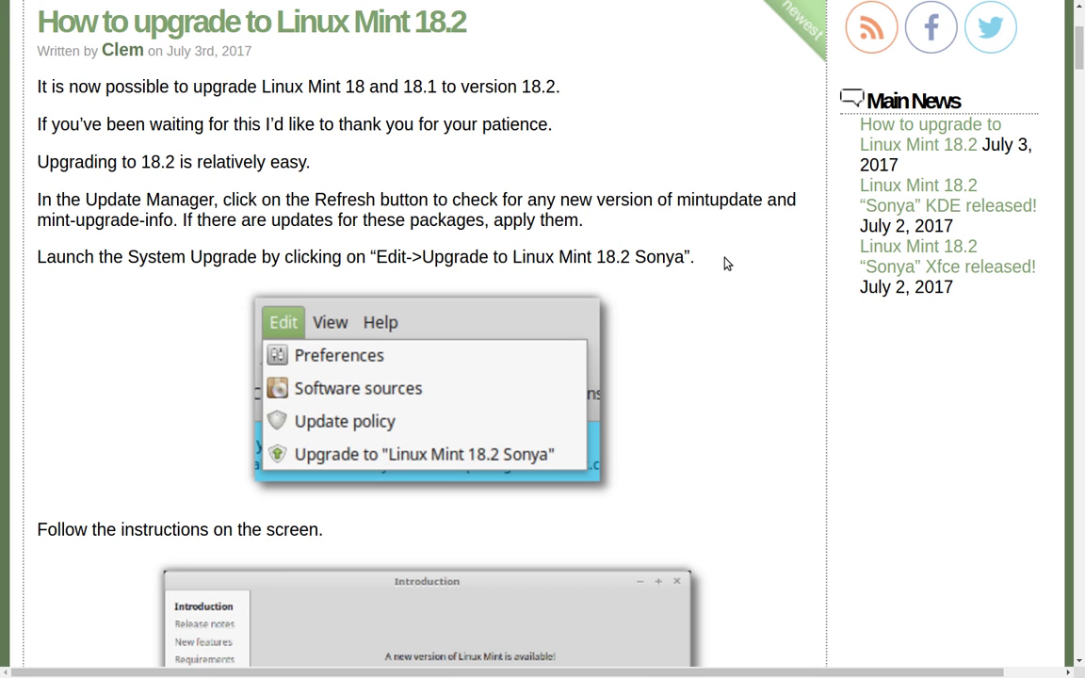
scroll(725, 264, down, 1)
scroll(725, 263, down, 1)
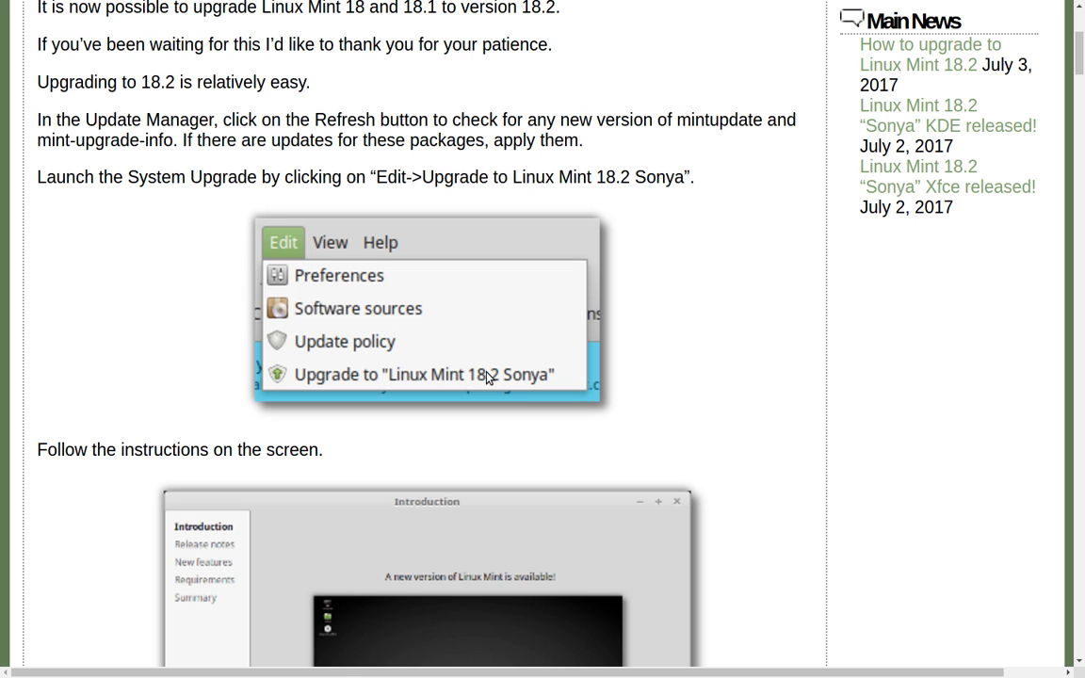
scroll(672, 292, down, 10)
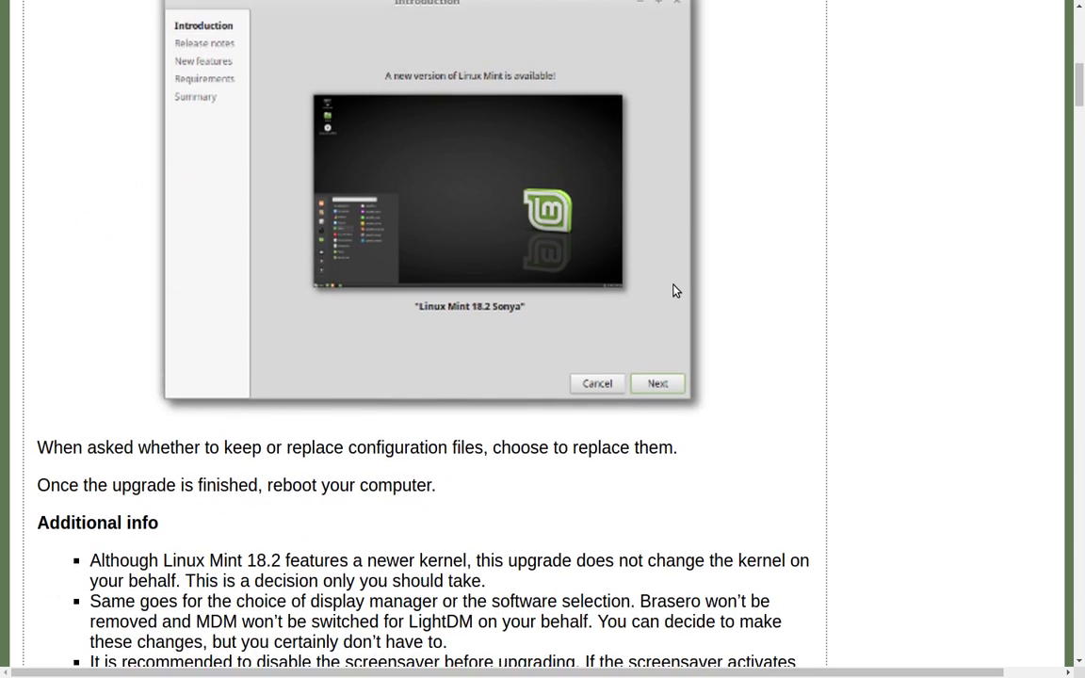
scroll(674, 291, up, 3)
scroll(674, 292, up, 14)
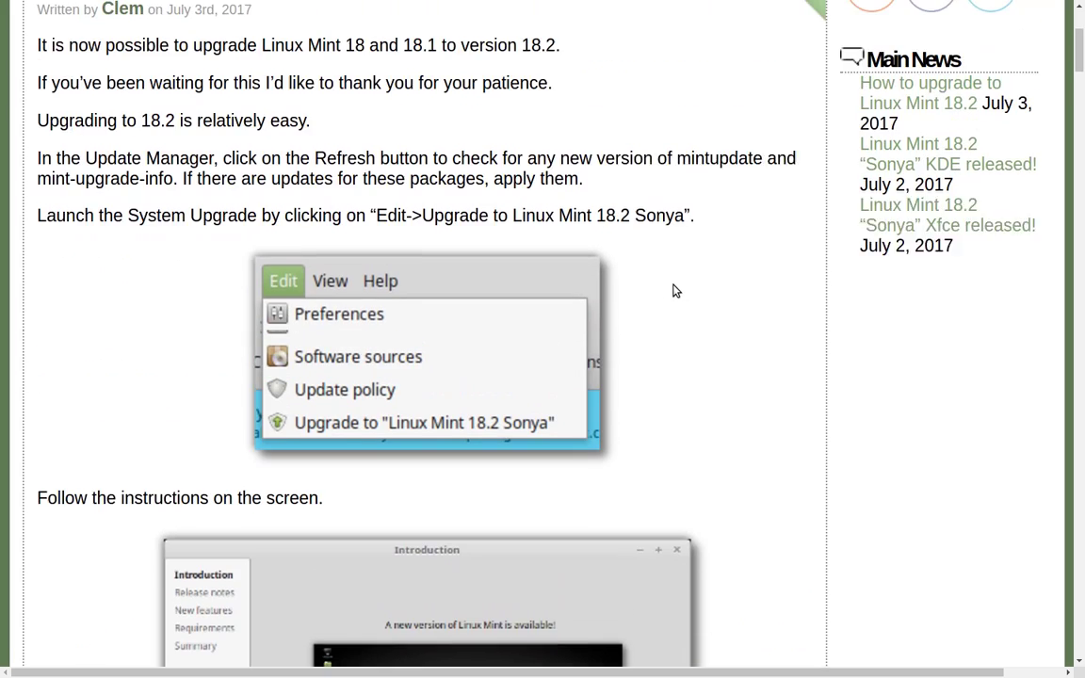
scroll(674, 292, down, 2)
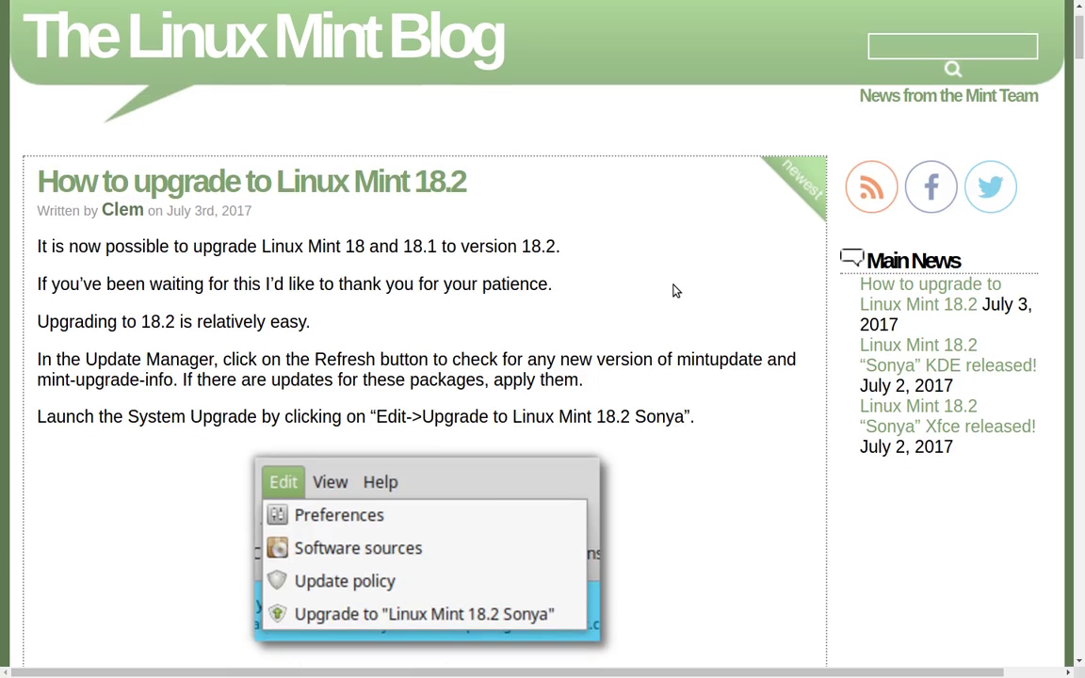
key(ctrl+alt+Right)
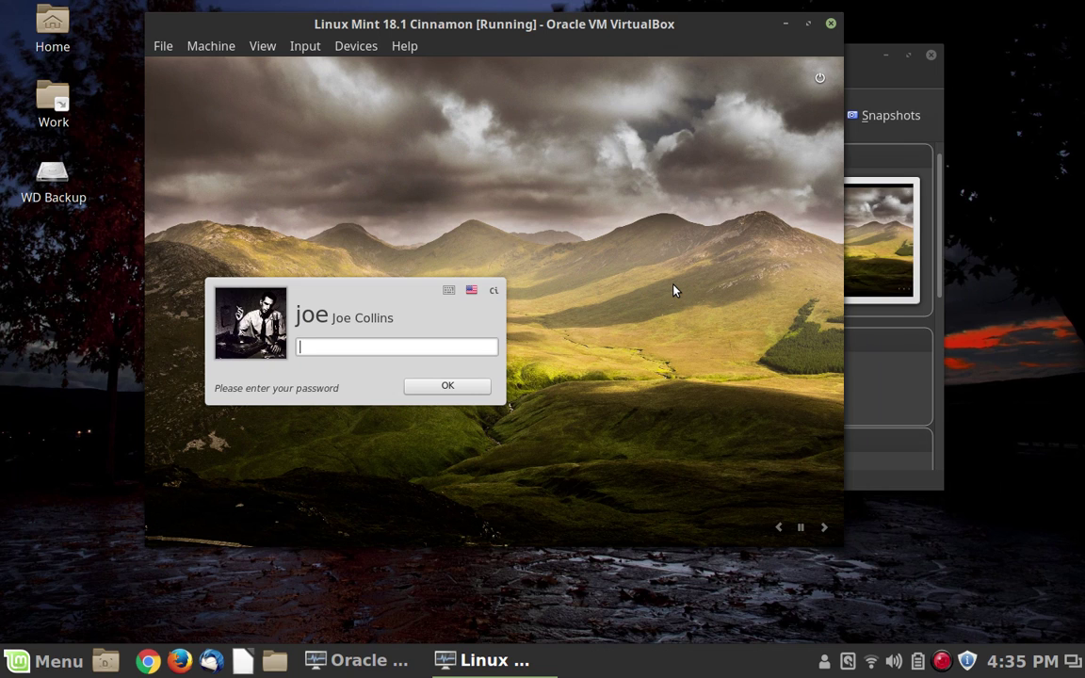
Log into the Linux Mint 18.1 guest with the account password at the LightDM screen.
text(********)
key(Return)
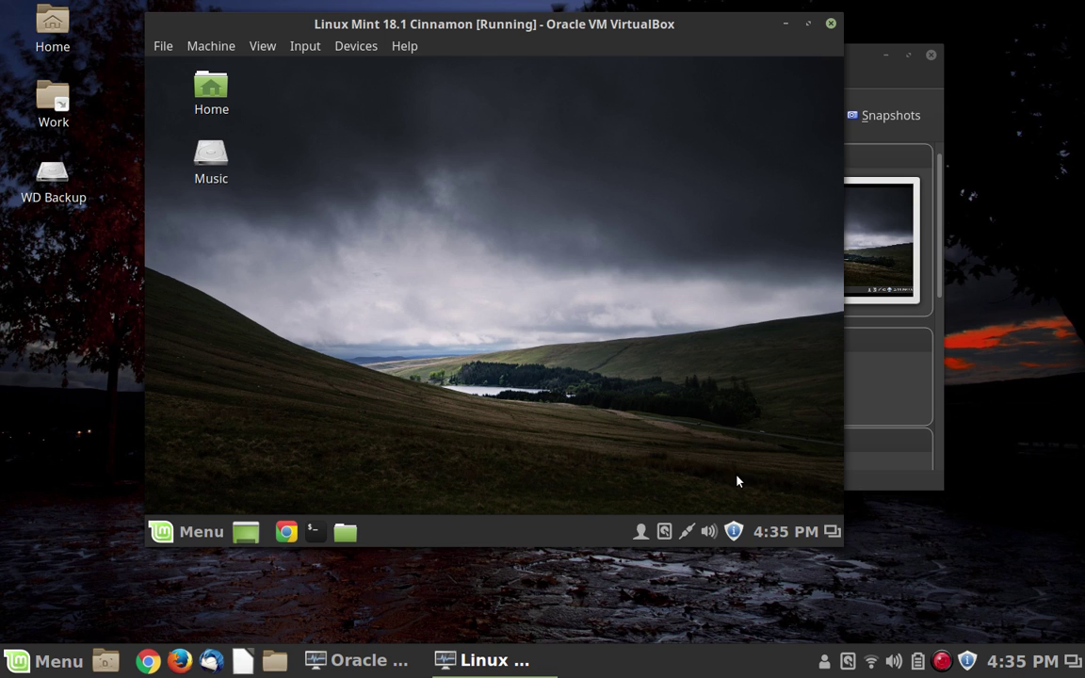
Launch Update Manager from the panel shield icon and refresh to list mint-upgrade-info 1.0.8.
click(733, 533)
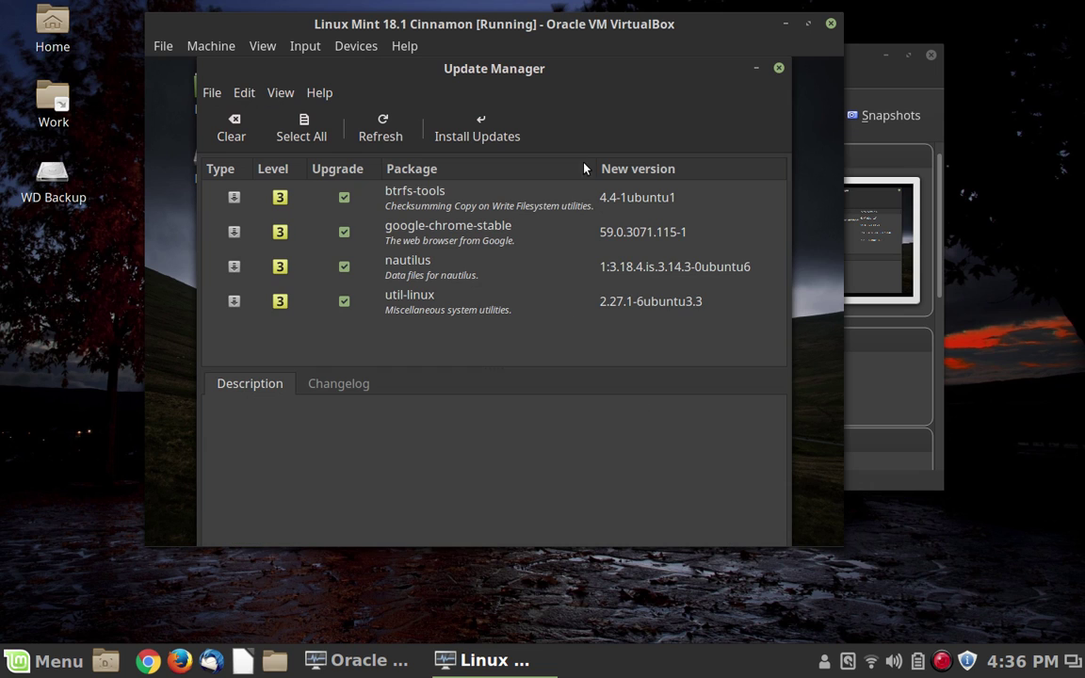
click(382, 134)
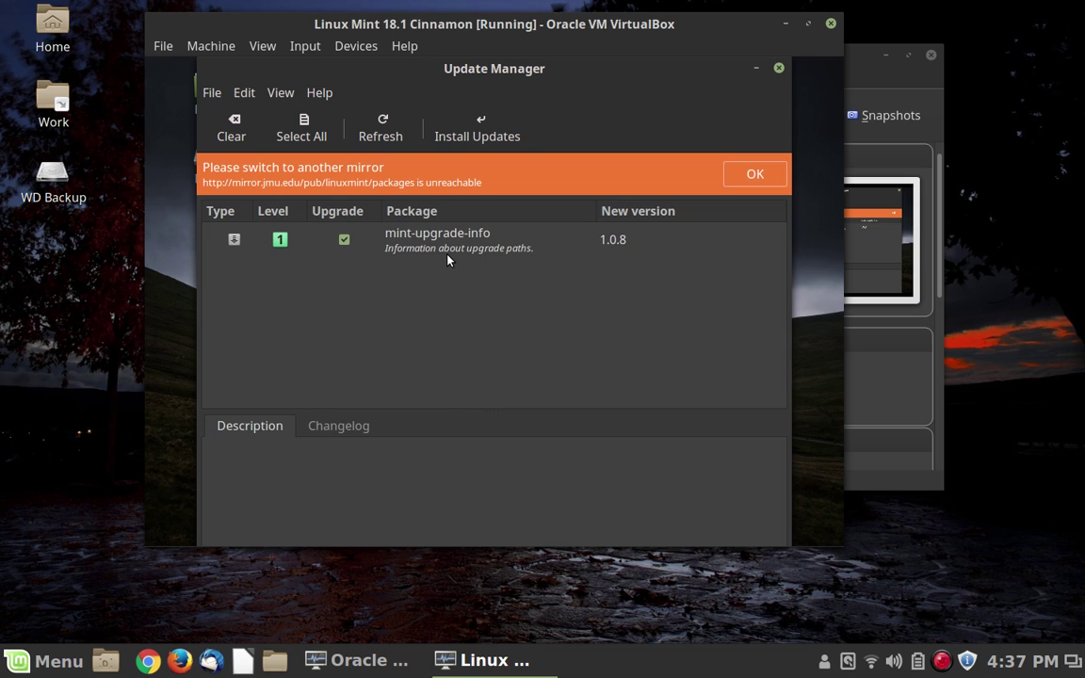
Install the mint-upgrade-info 1.0.8 update, authenticating with the administrator password.
click(495, 124)
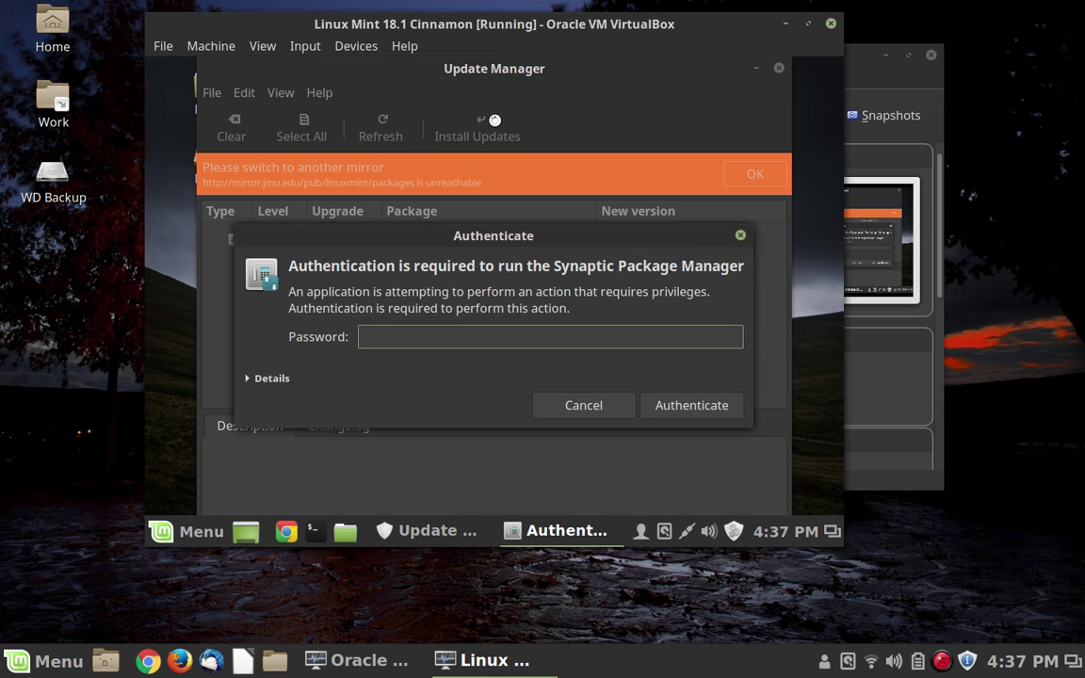
text(••••••••)
key(Return)
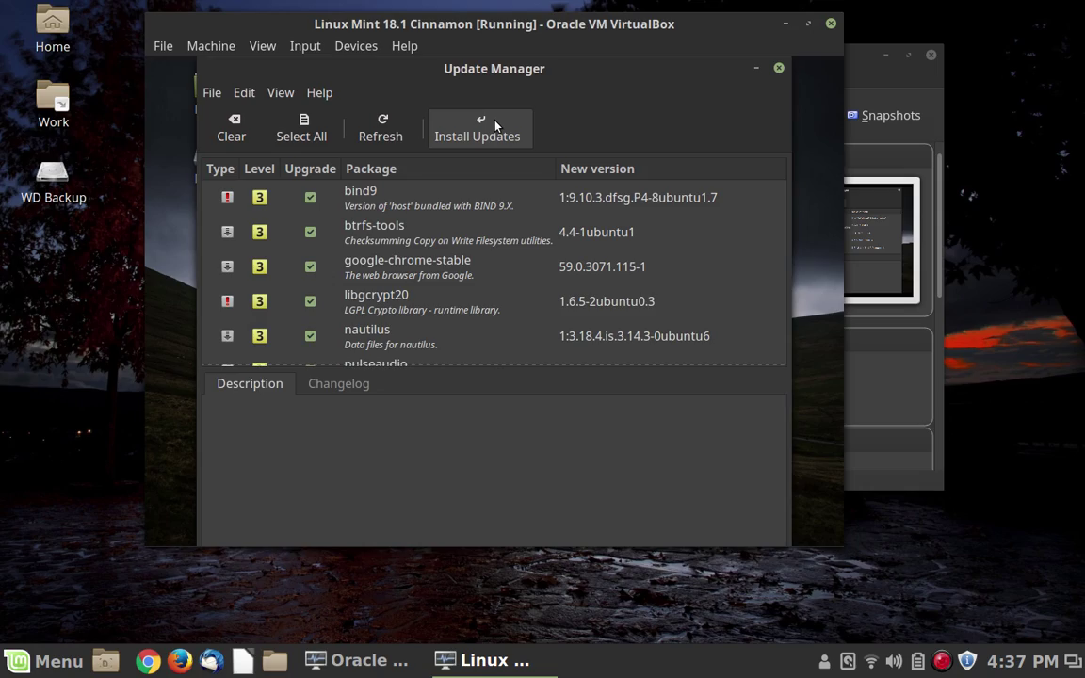
Make the VM full screen, centre Update Manager, and review the 8 recommended updates.
key(ctrl+f)
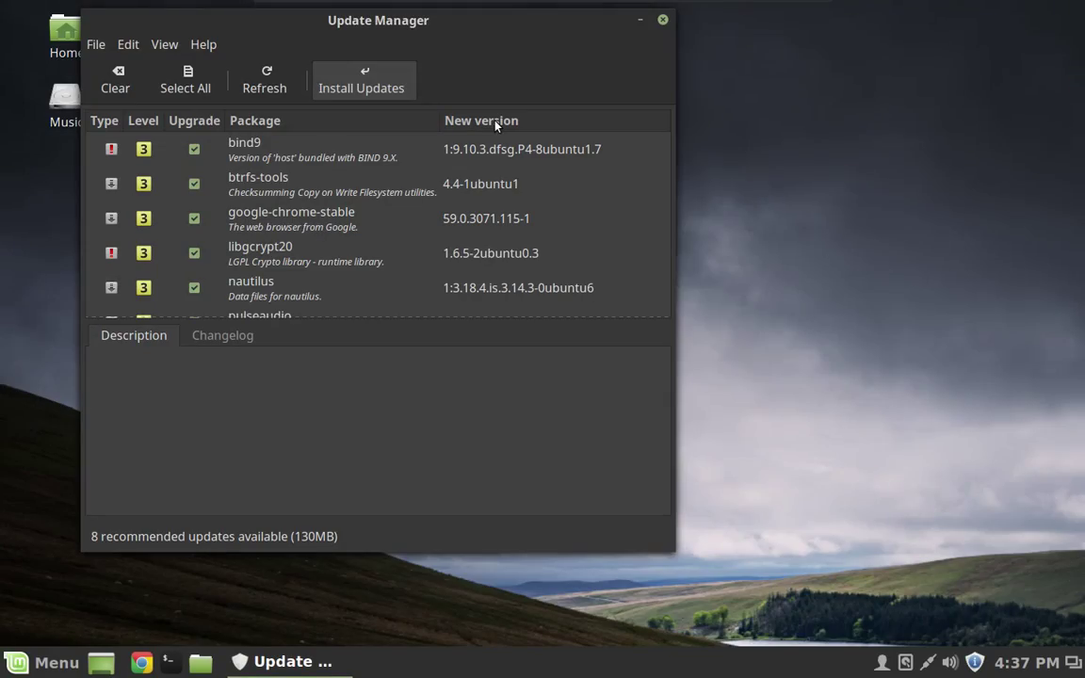
drag(493, 19, 642, 55)
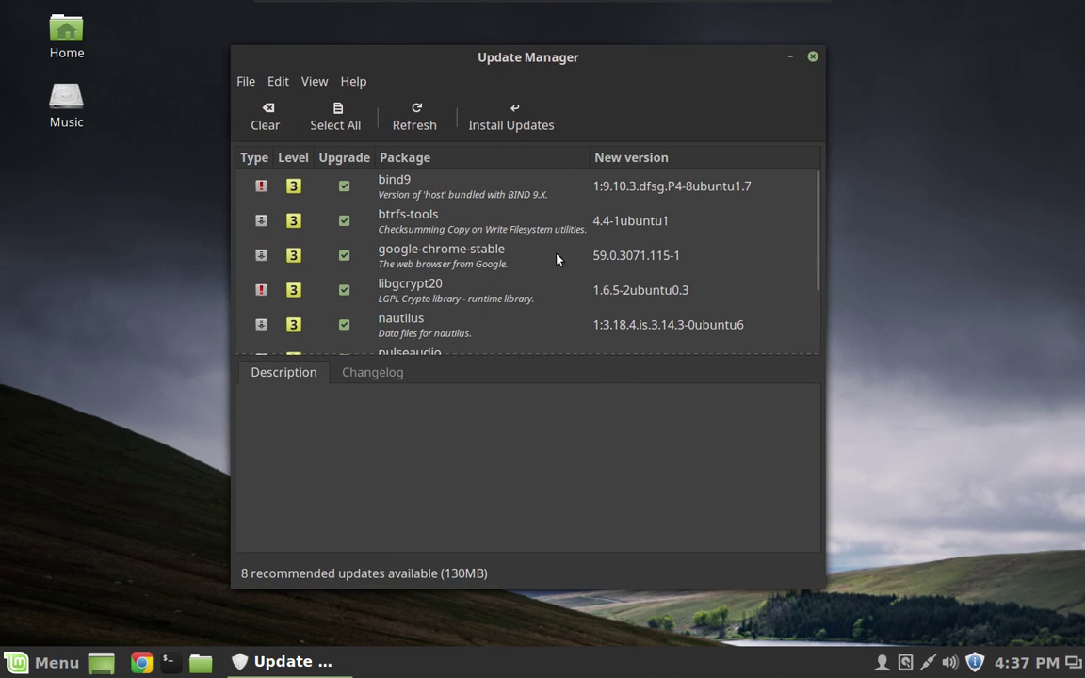
scroll(552, 250, down, 3)
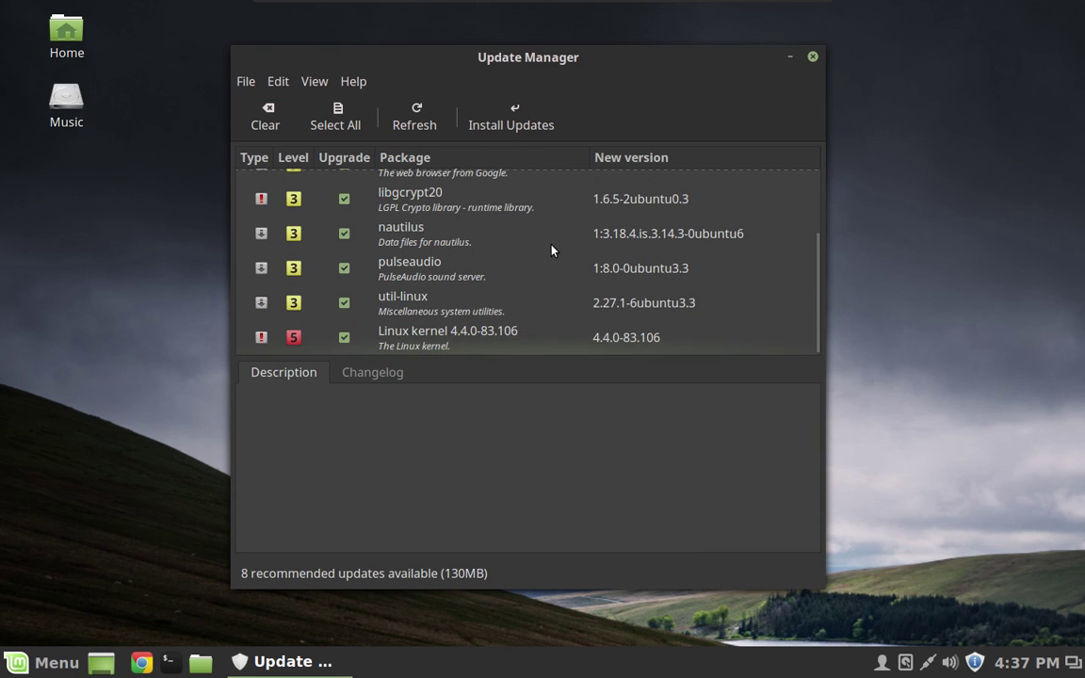
scroll(552, 251, up, 3)
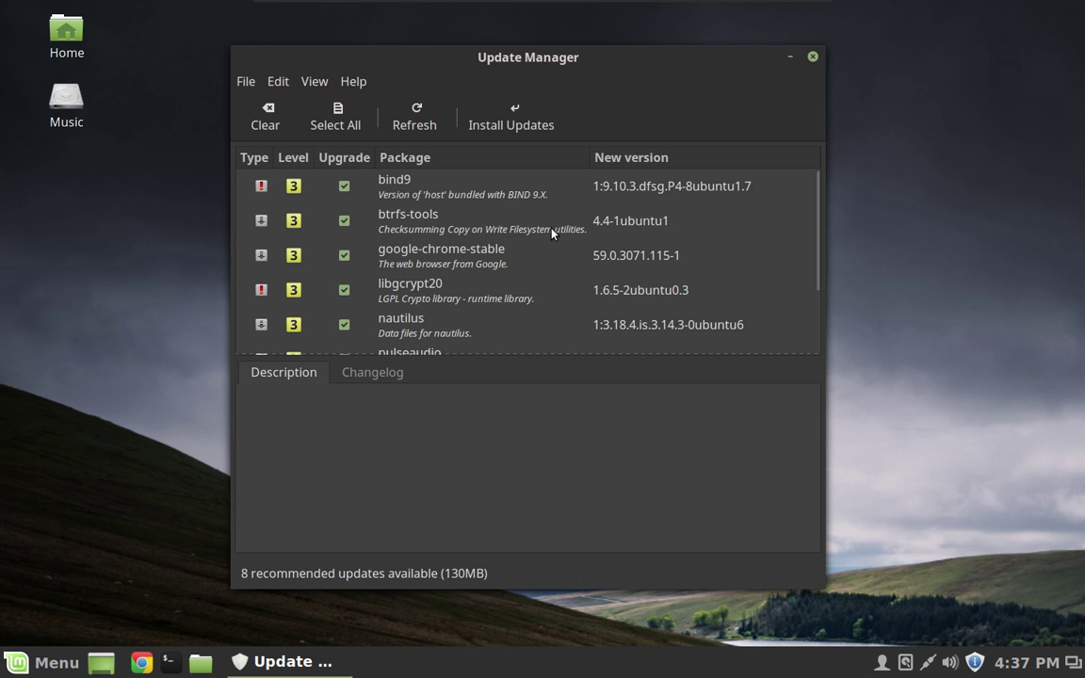
scroll(552, 234, down, 3)
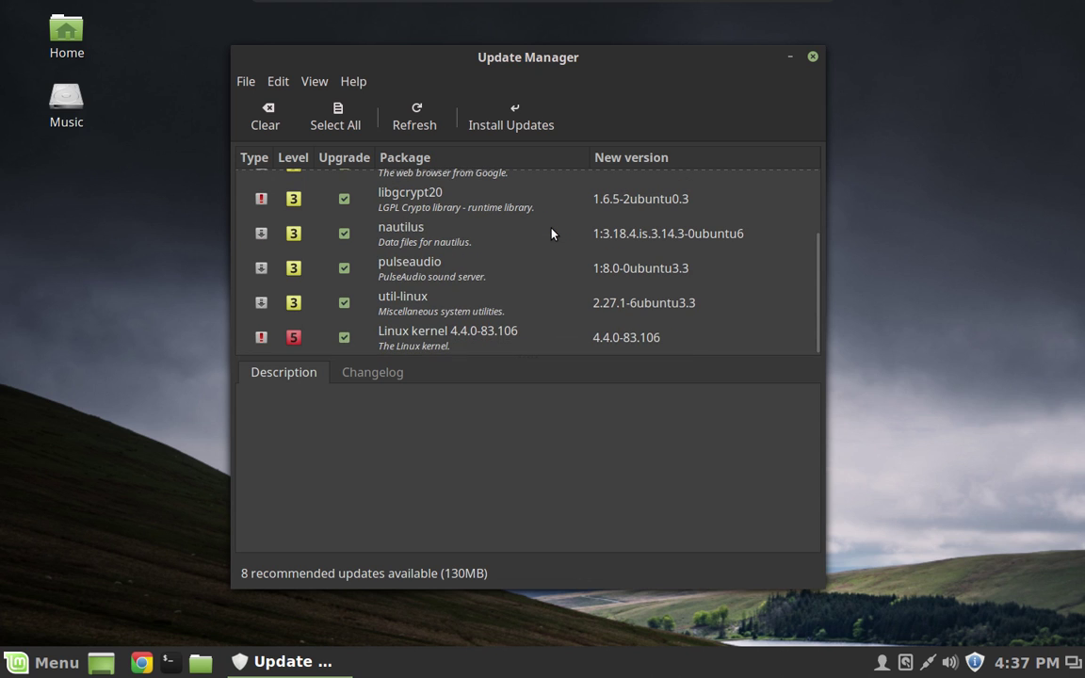
scroll(552, 234, up, 3)
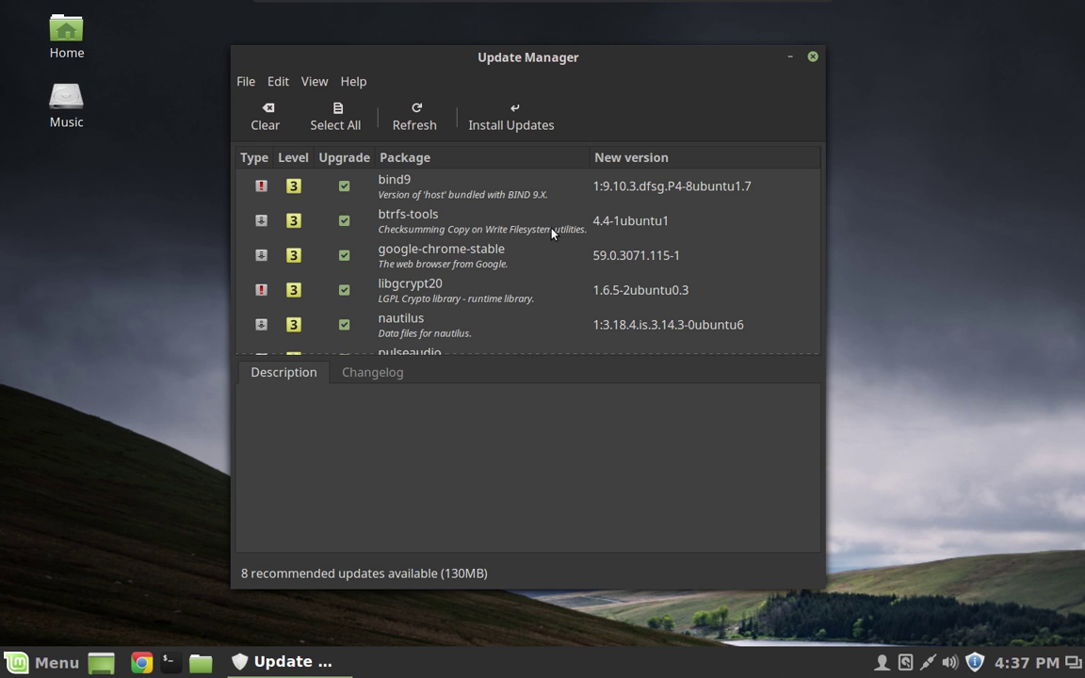
Install all 8 recommended updates, including kernel 4.4.0-83.106, authenticating with the password.
click(518, 130)
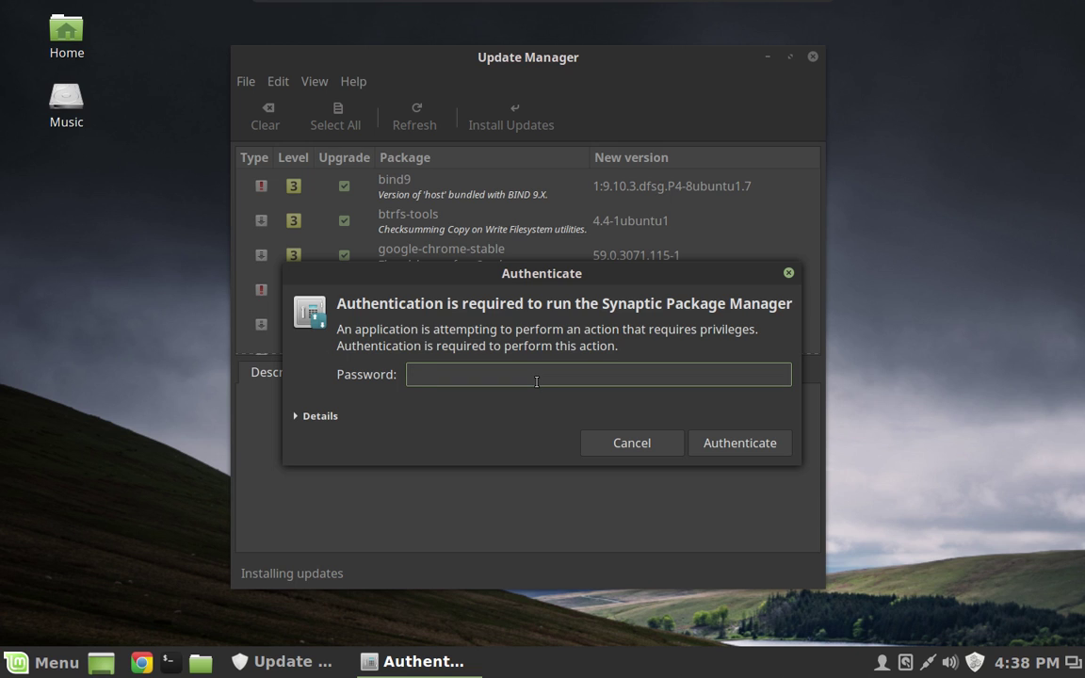
text(********)
key(Return)
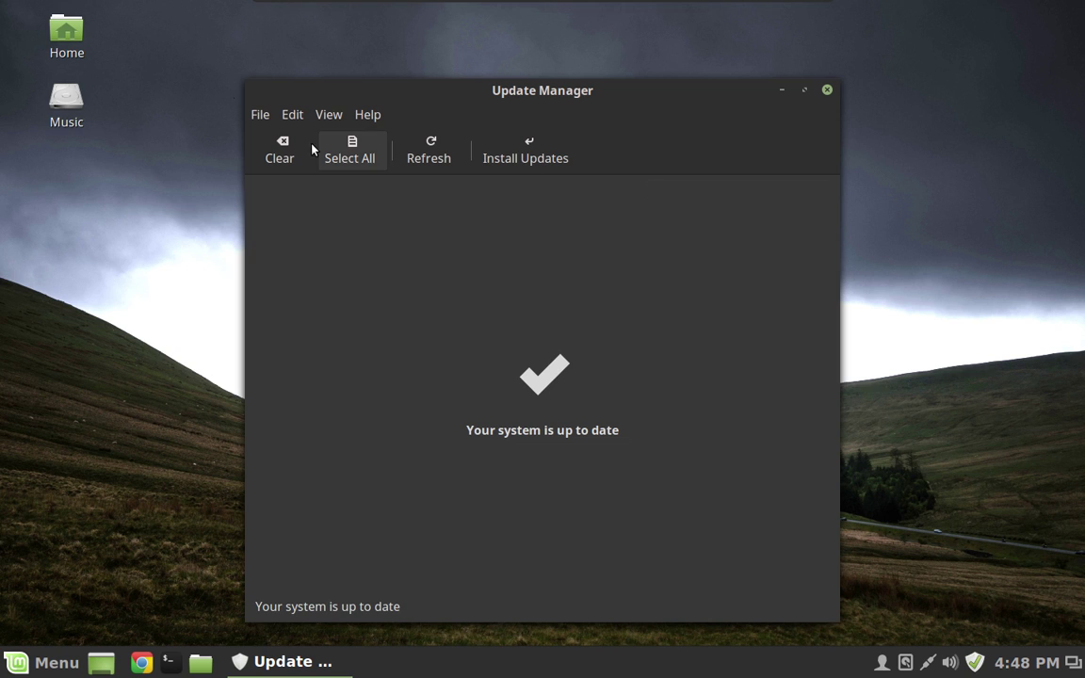
Choose Edit > Upgrade to "Linux Mint 18.2 Sonya" in Update Manager.
click(261, 116)
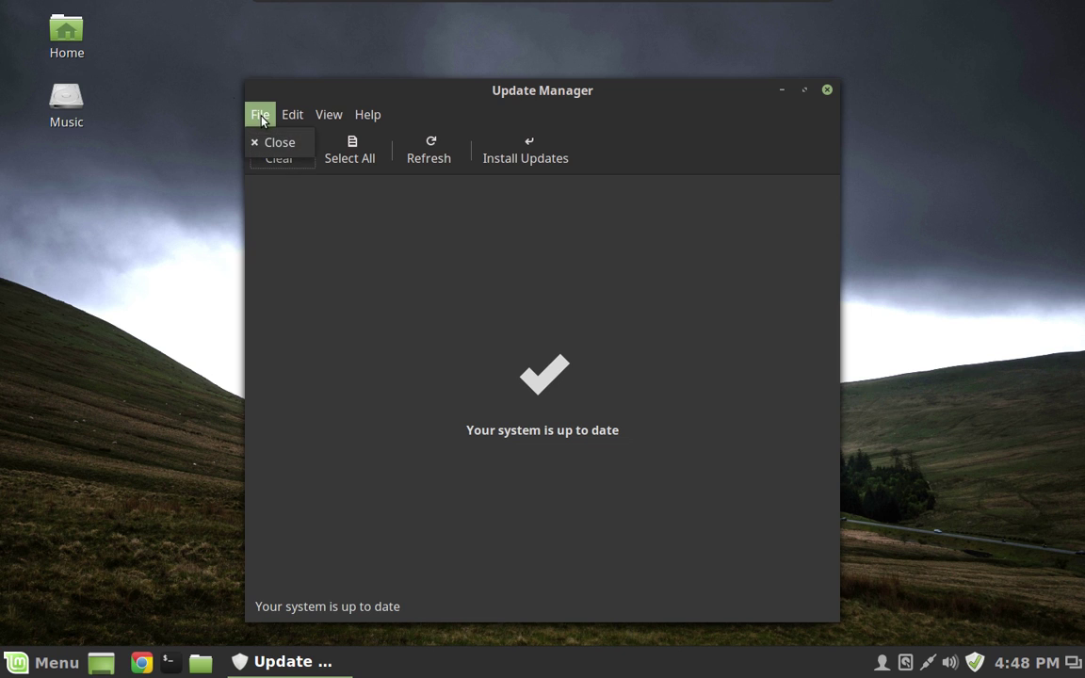
mouse_move(293, 117)
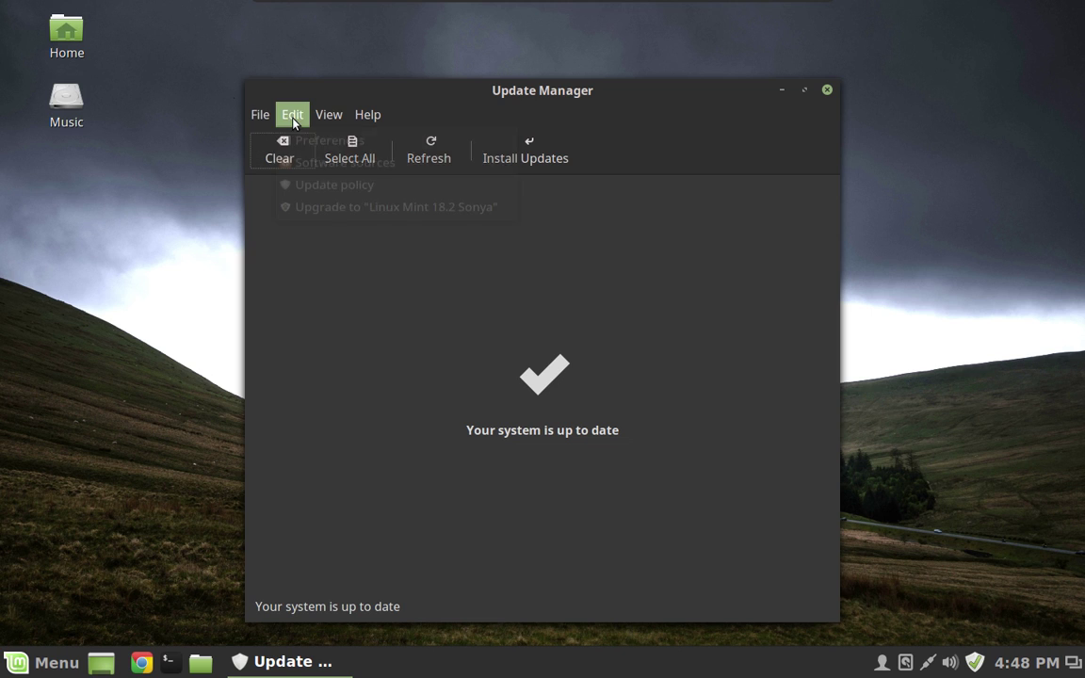
click(403, 218)
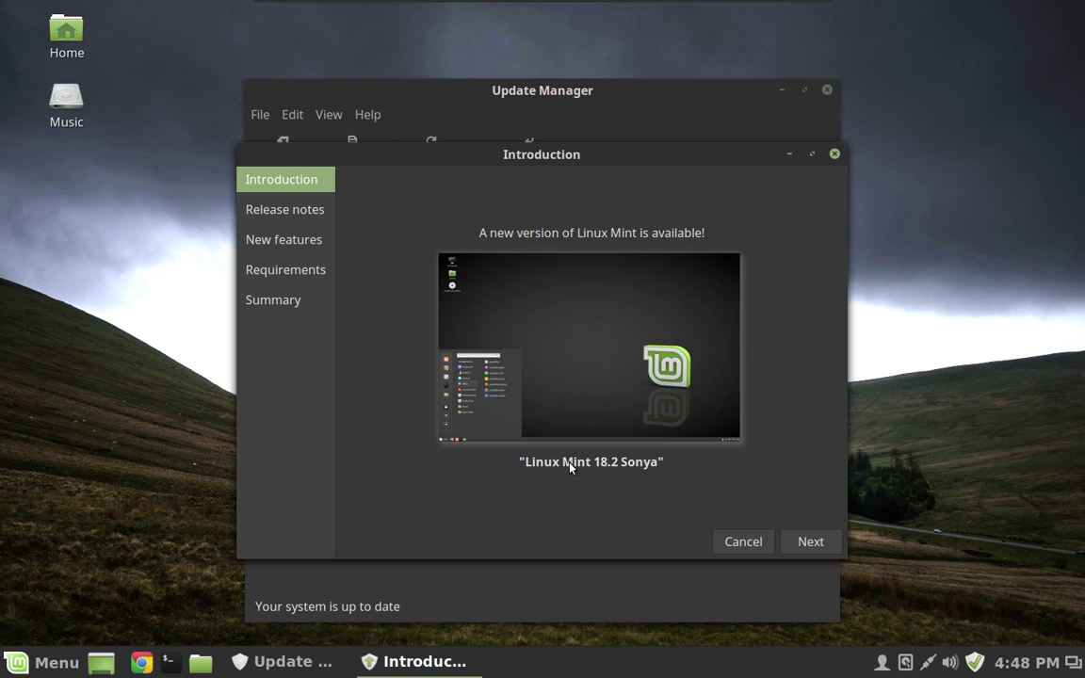
Advance the upgrade wizard past Introduction and Release notes to the New features page.
click(800, 545)
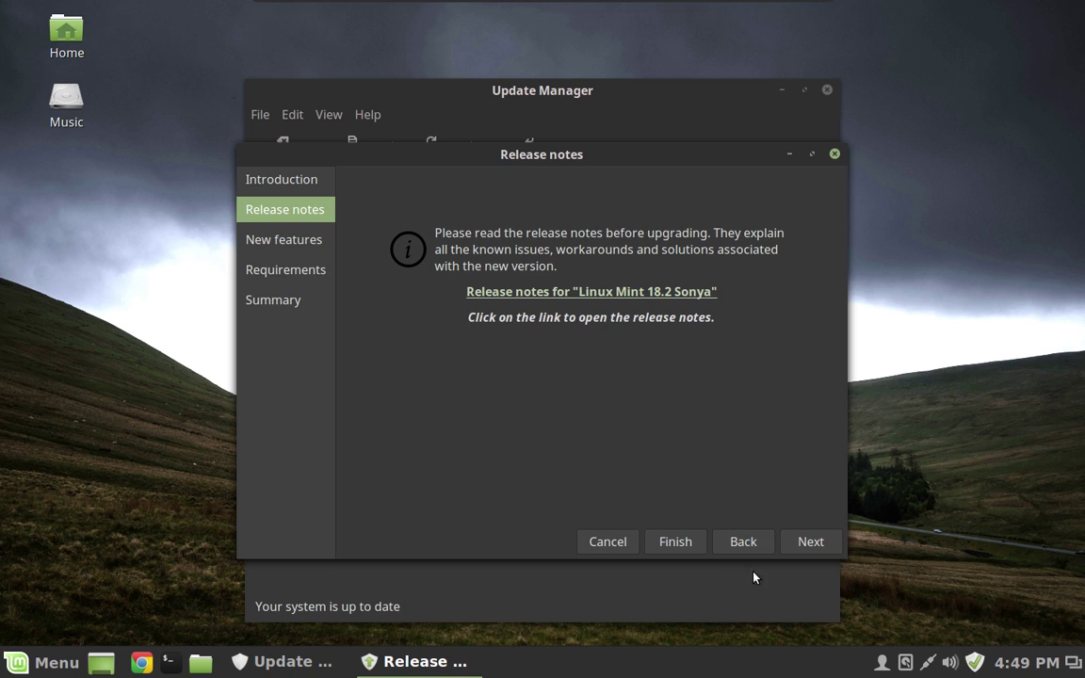
click(801, 543)
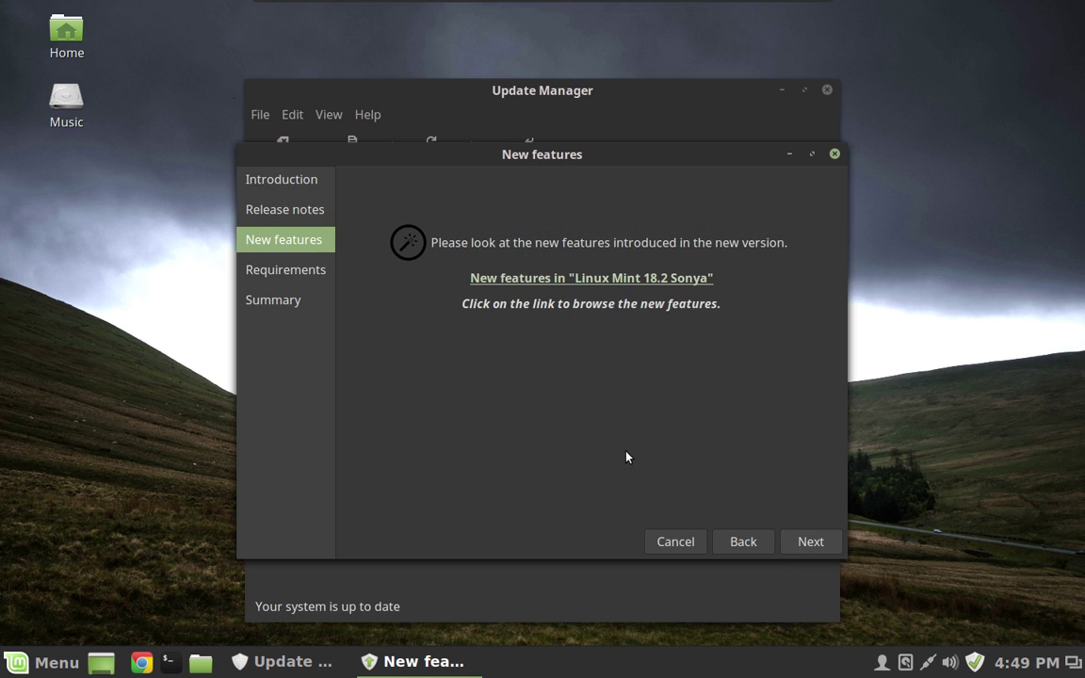
Move on to the Requirements page and tick "I understand the risk".
click(818, 543)
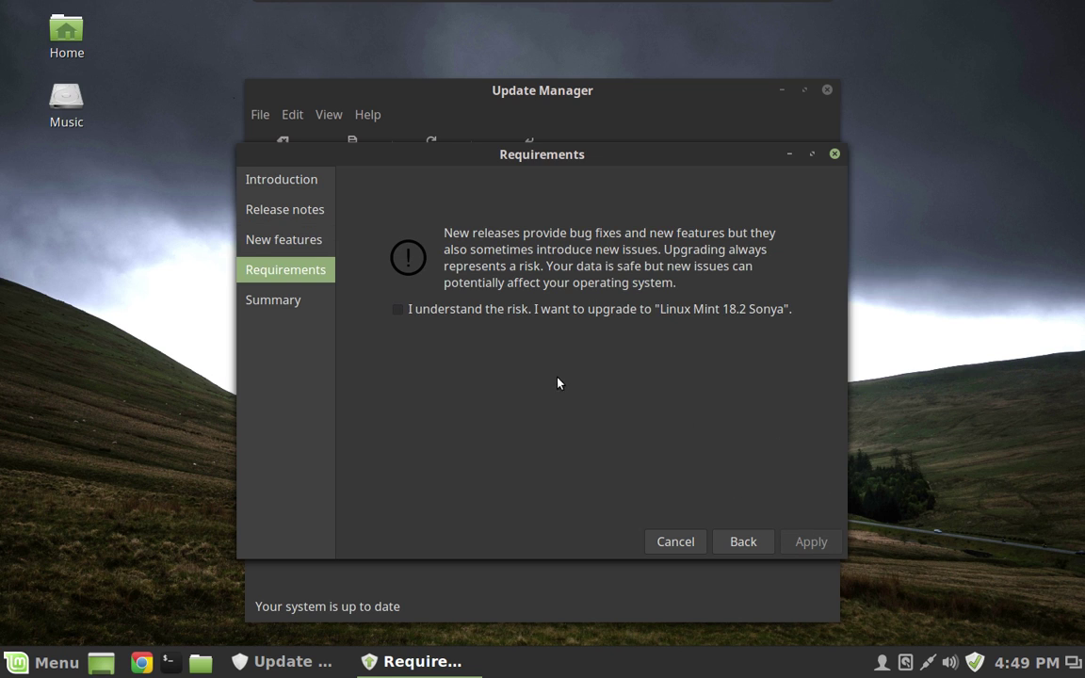
click(396, 310)
Apply the Linux Mint 18.2 upgrade and authorise it with the account password.
click(801, 543)
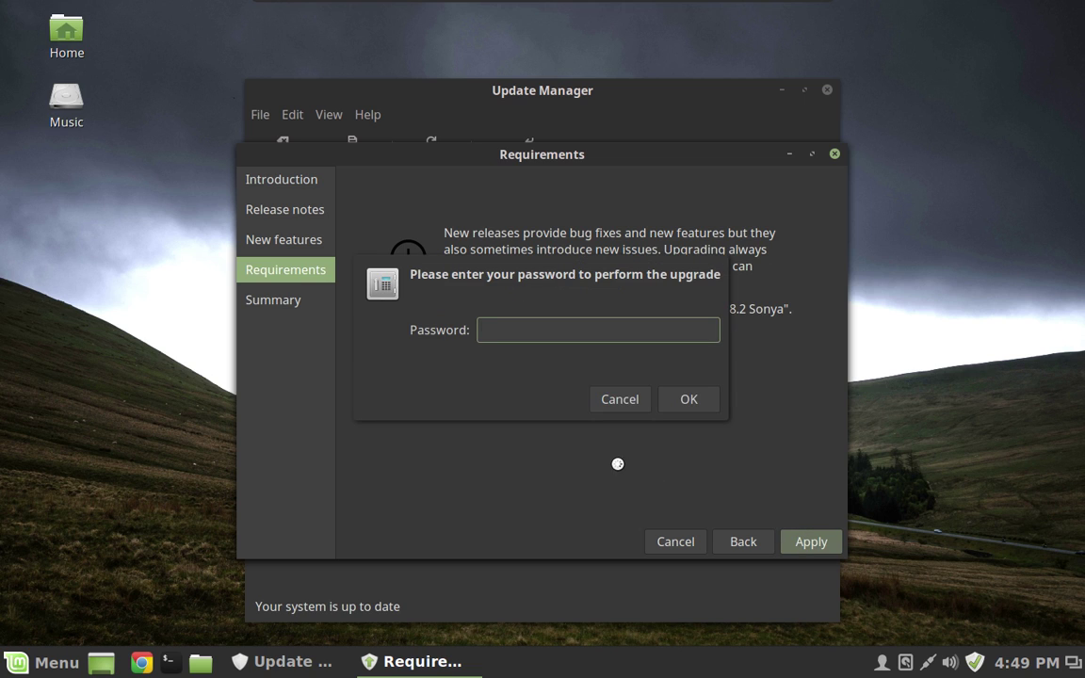
text(********)
key(Return)
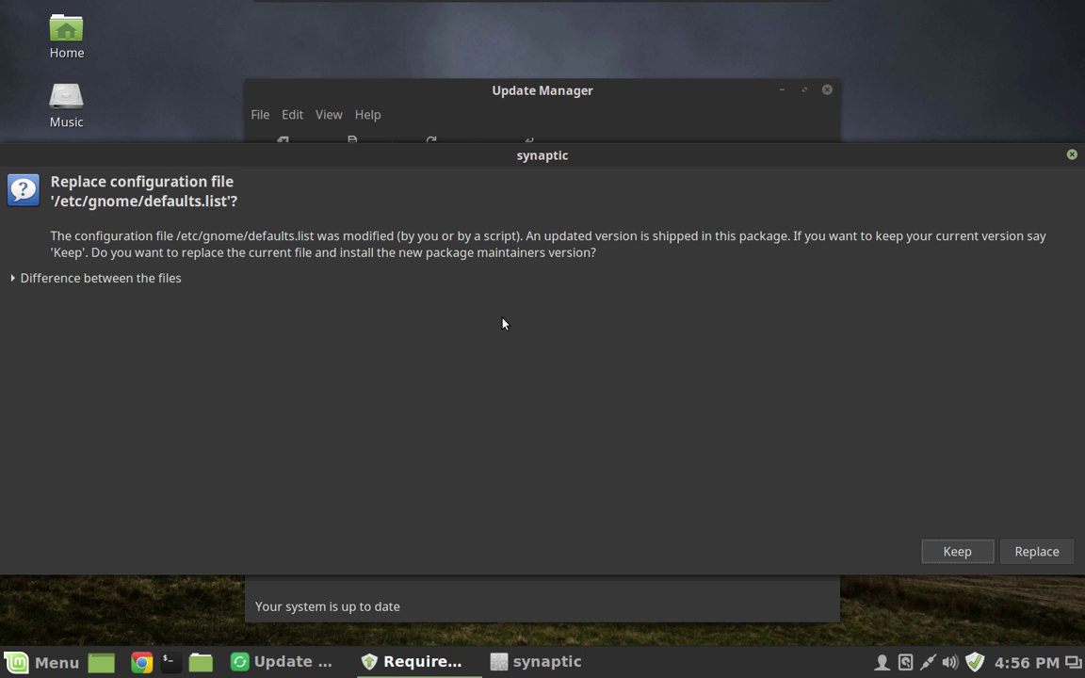
Replace /etc/gnome/defaults.list with the package maintainer's version.
click(1029, 553)
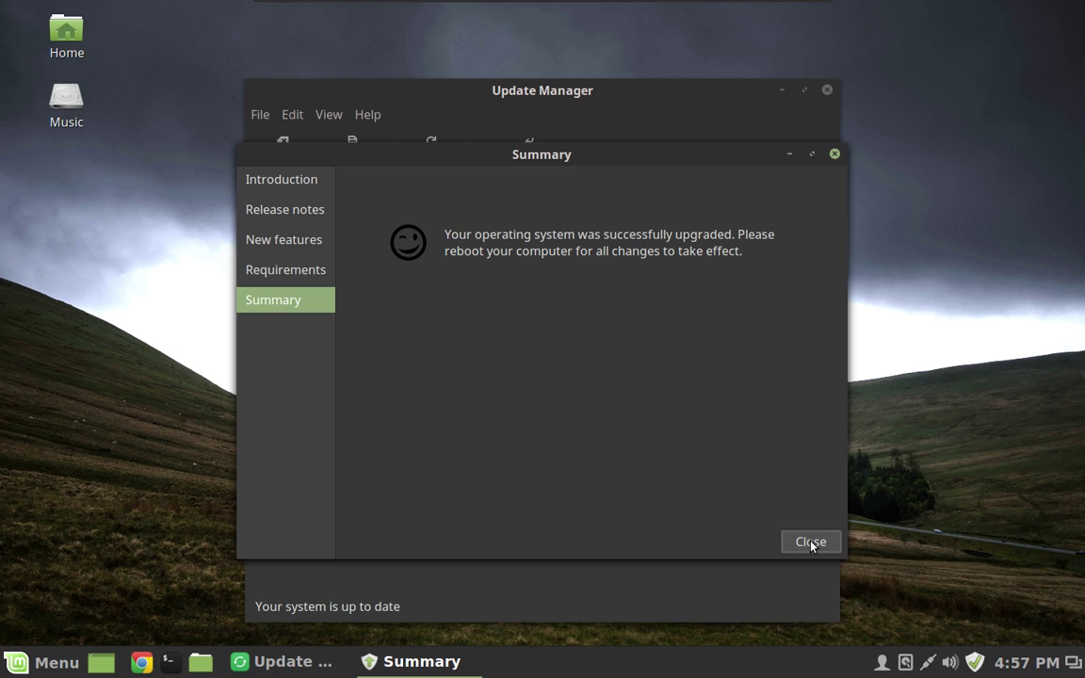
key(ctrl+alt+Left)
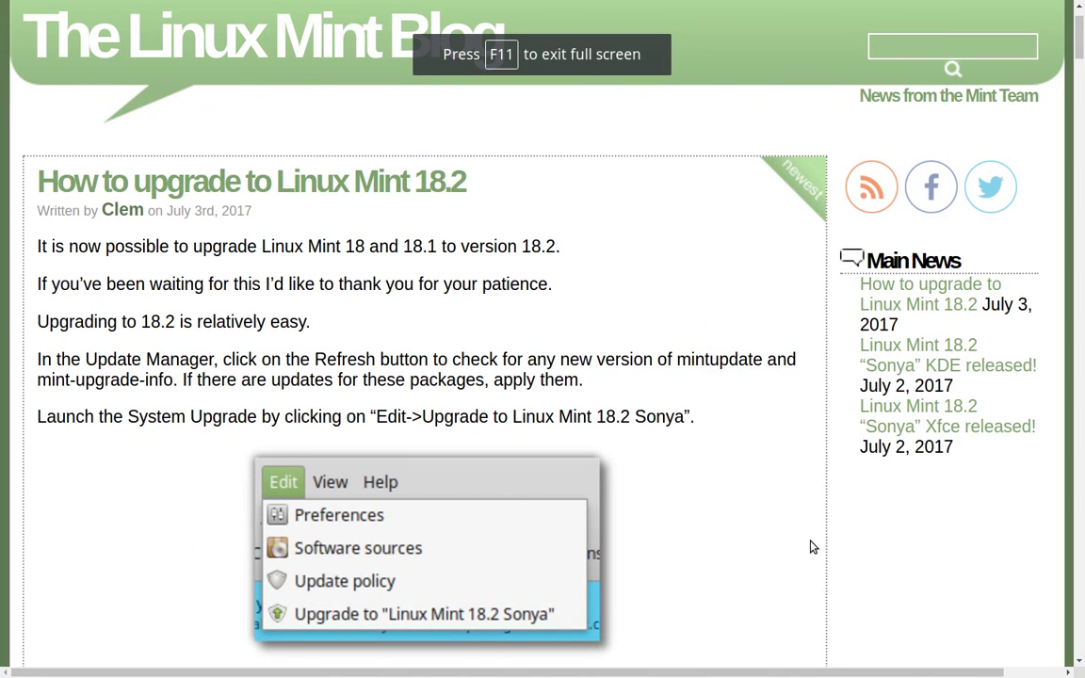
scroll(704, 446, down, 5)
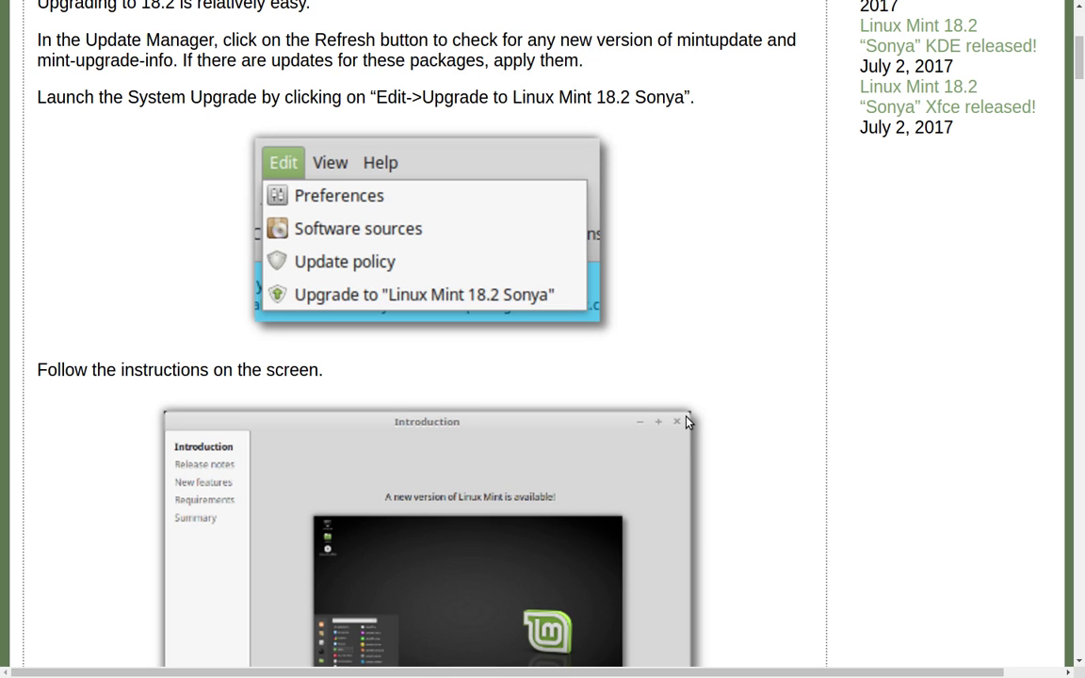
scroll(685, 415, down, 4)
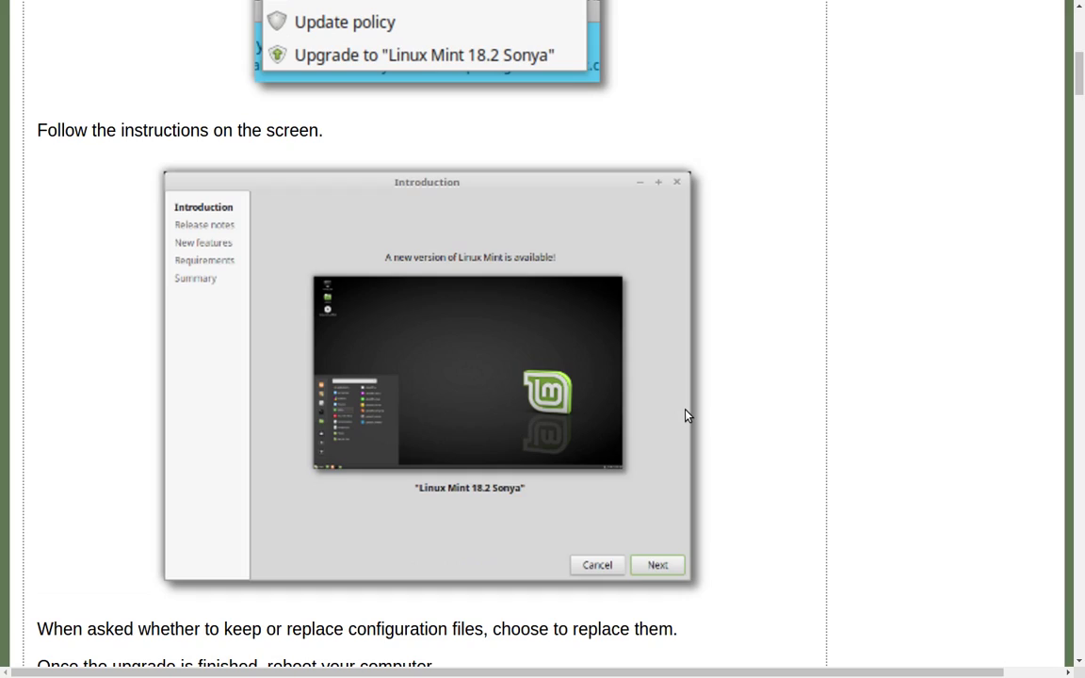
scroll(685, 416, down, 14)
scroll(686, 415, down, 3)
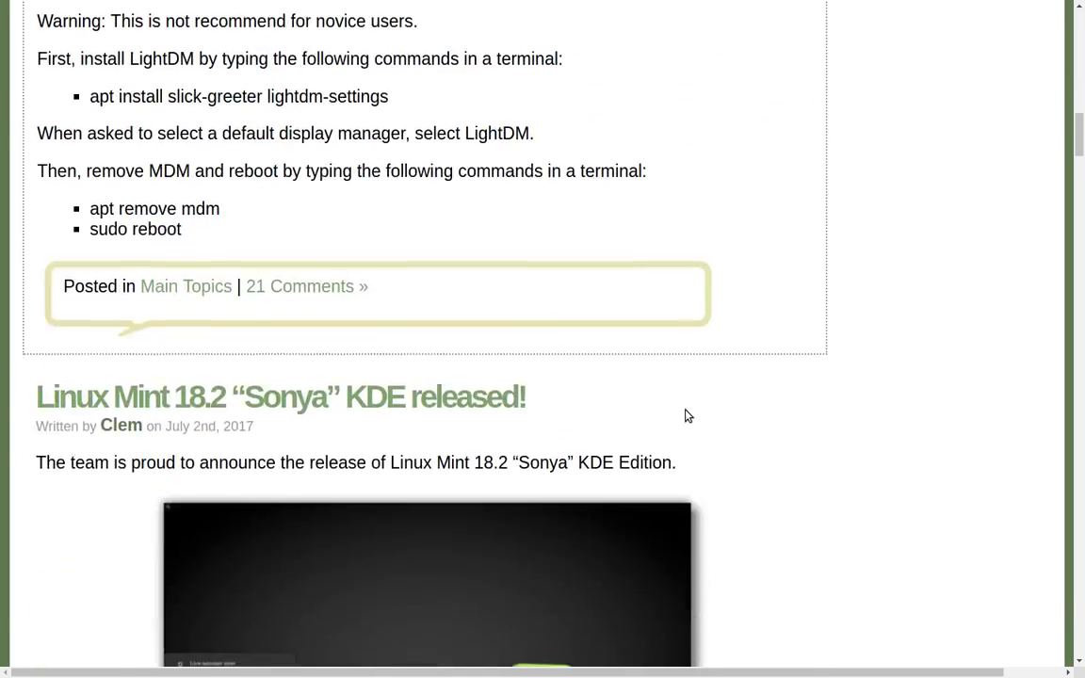
scroll(688, 416, up, 3)
scroll(686, 415, up, 3)
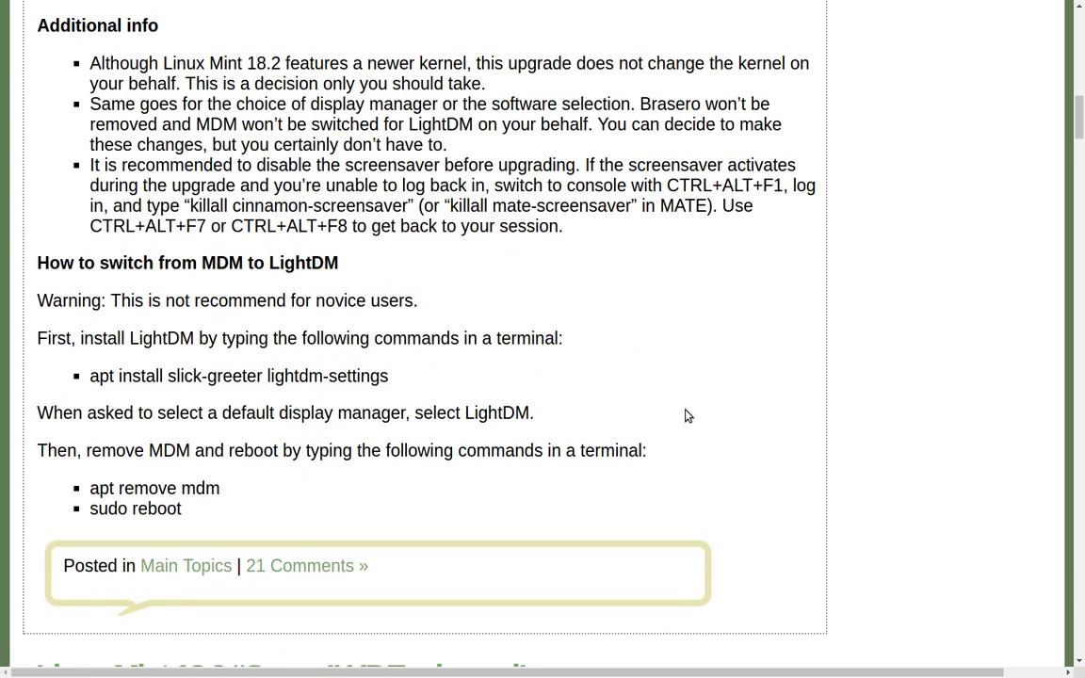
scroll(686, 415, down, 2)
scroll(685, 416, up, 2)
scroll(686, 415, up, 4)
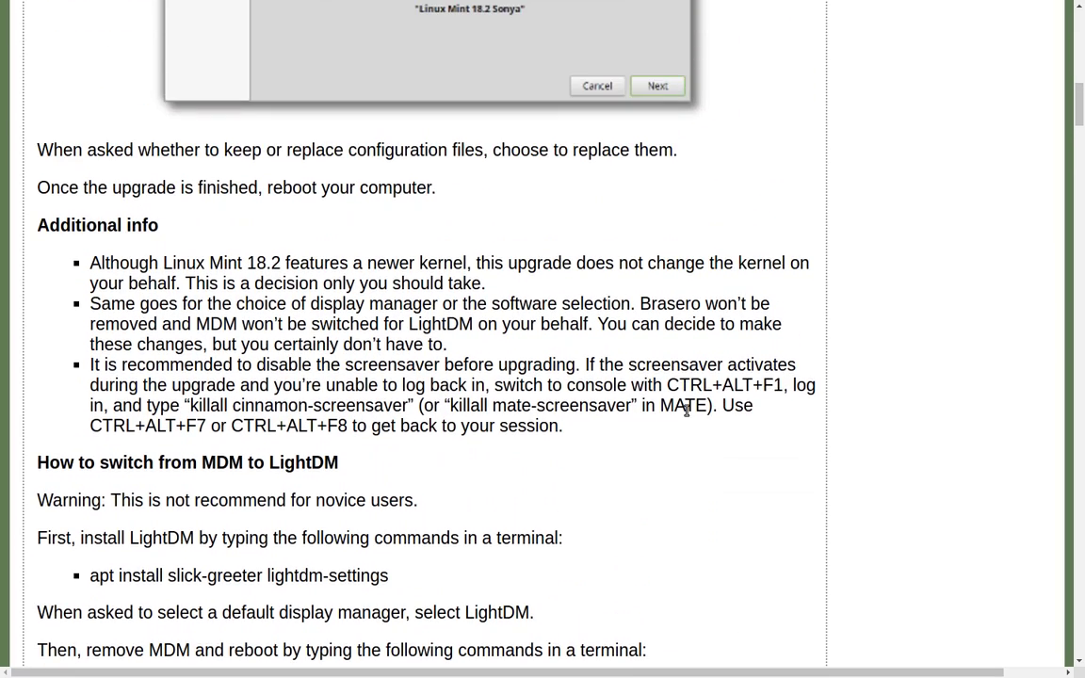
scroll(687, 411, down, 2)
scroll(687, 410, down, 1)
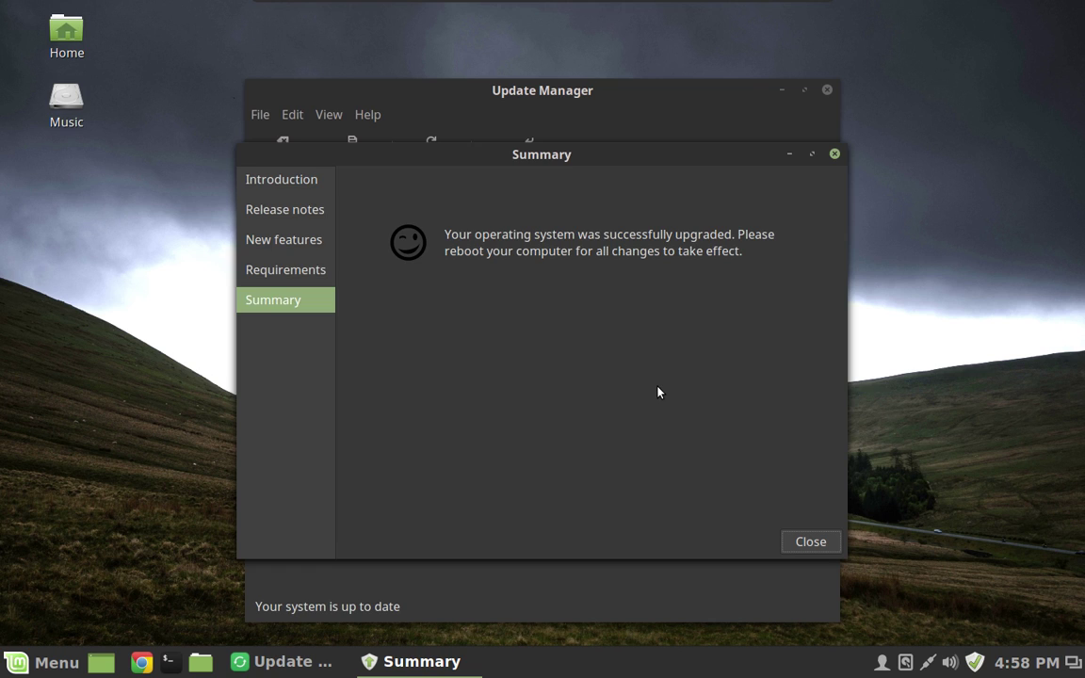
Install slick-greeter and lightdm-settings with sudo apt install, entering the password and answering y.
key(ctrl+alt+t)
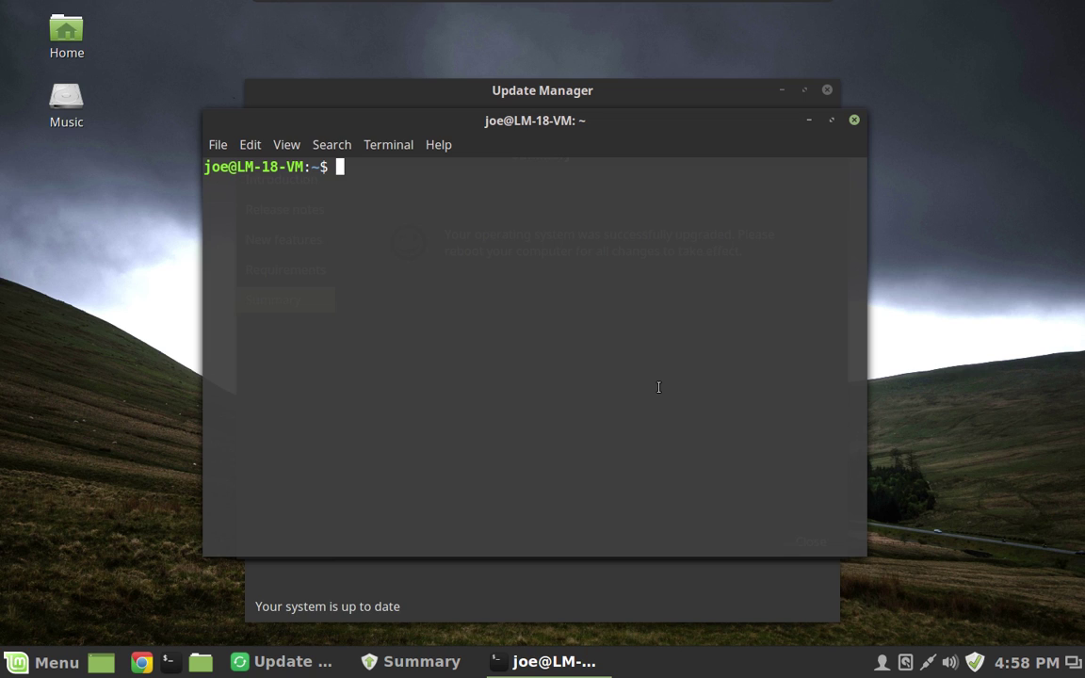
text(sudo apt )
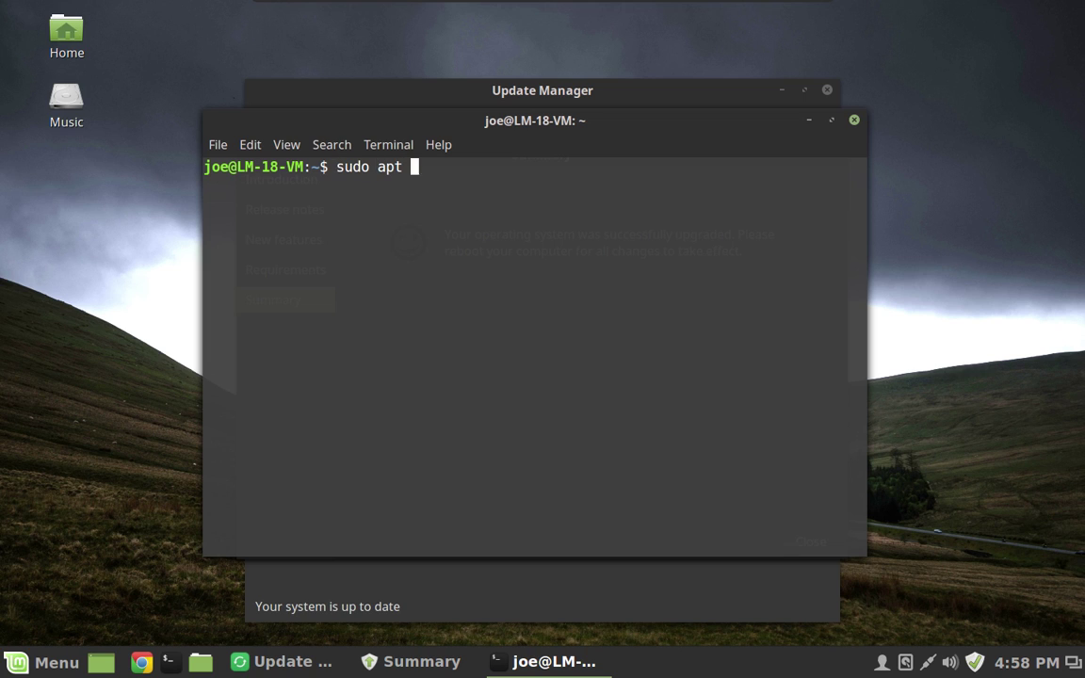
text(install slick-gre)
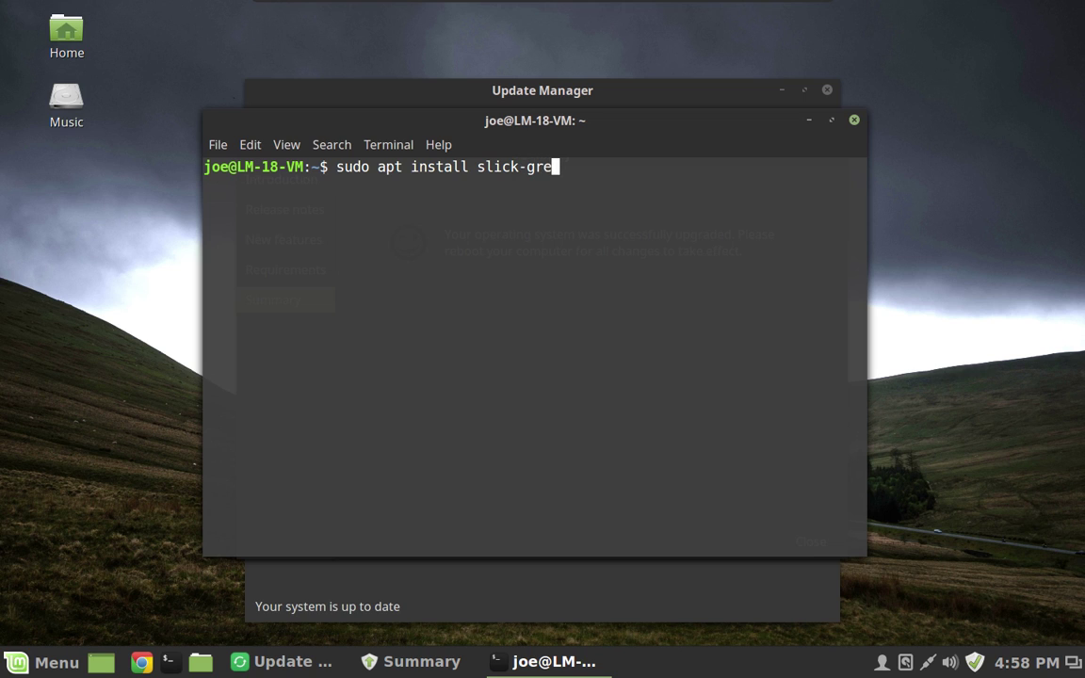
text(eter ligh)
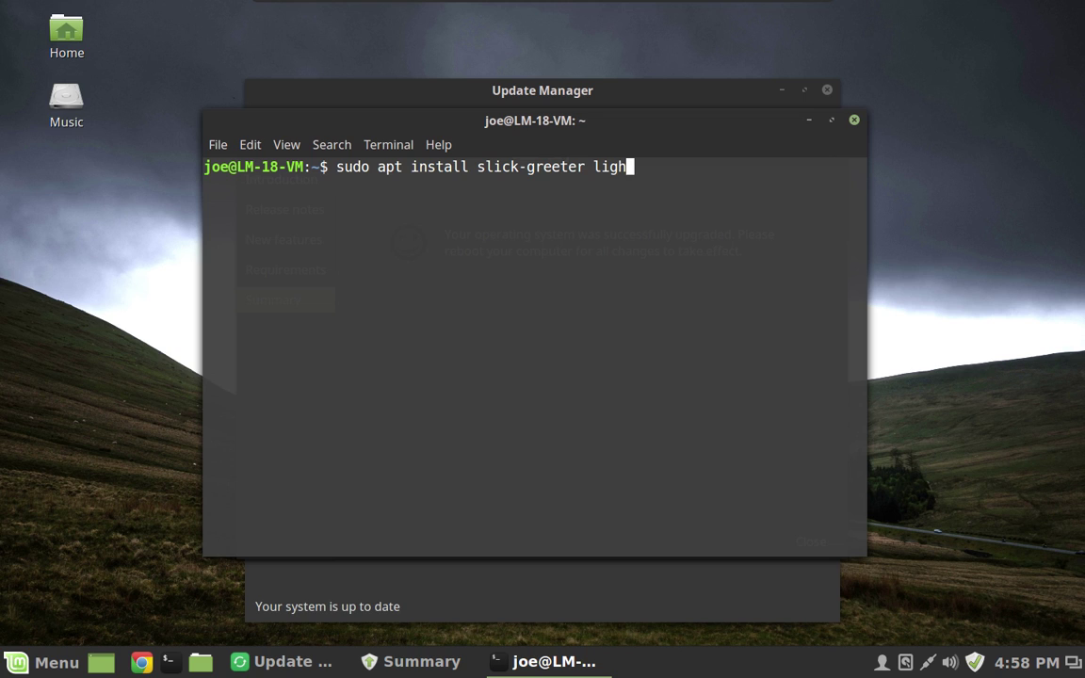
text(tdm-settings)
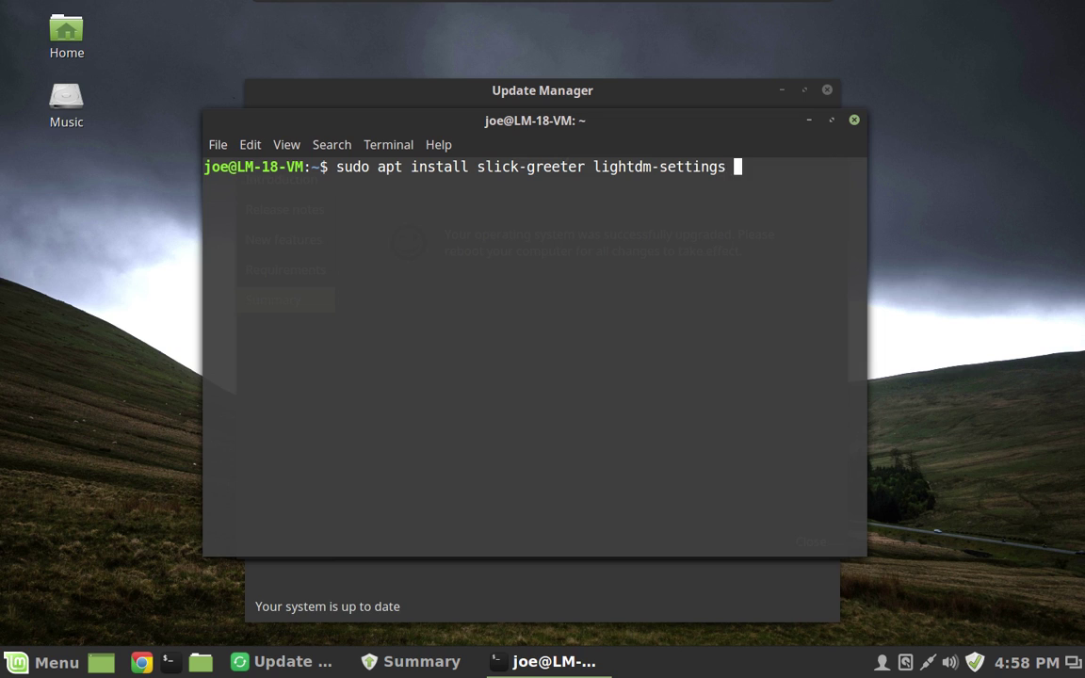
key(Return)
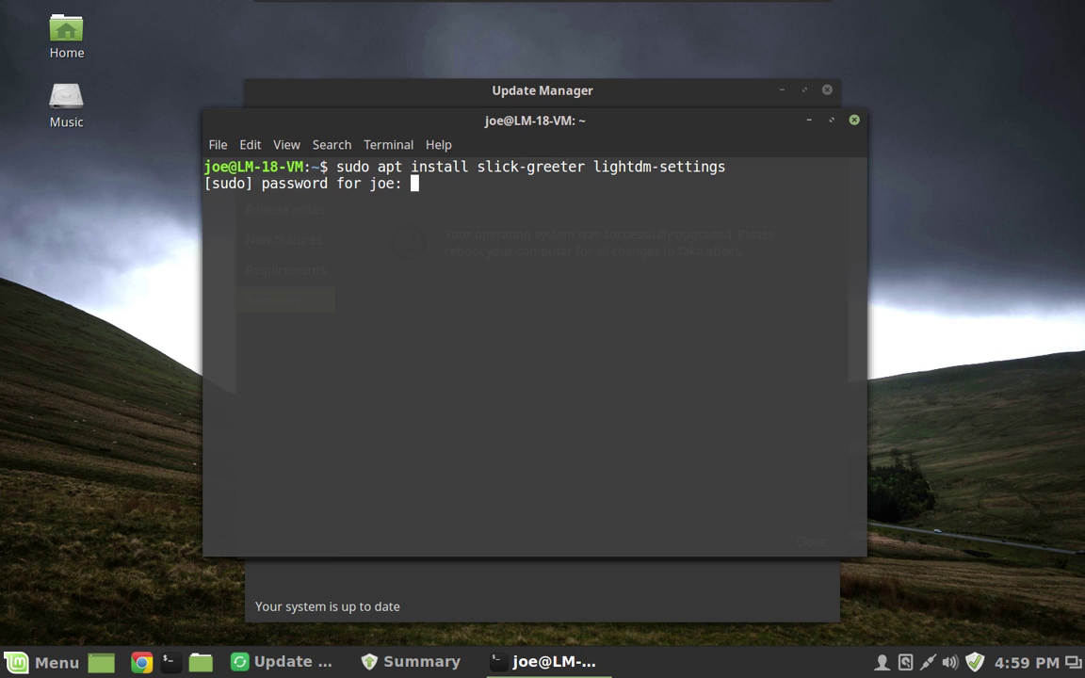
key(Return)
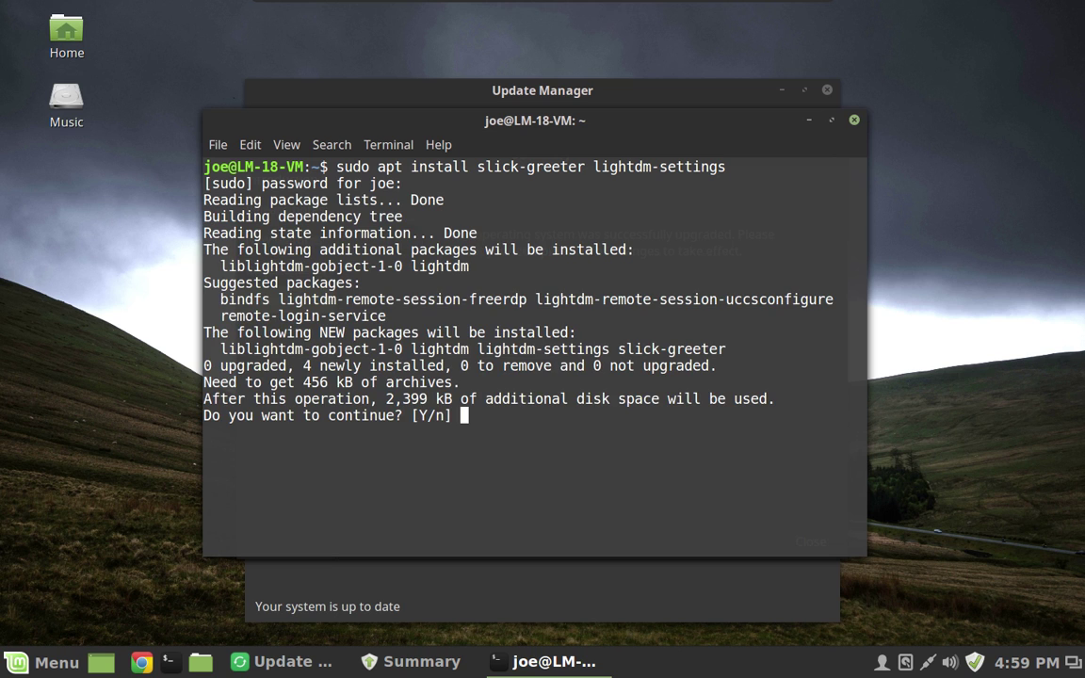
text(y)
key(Return)
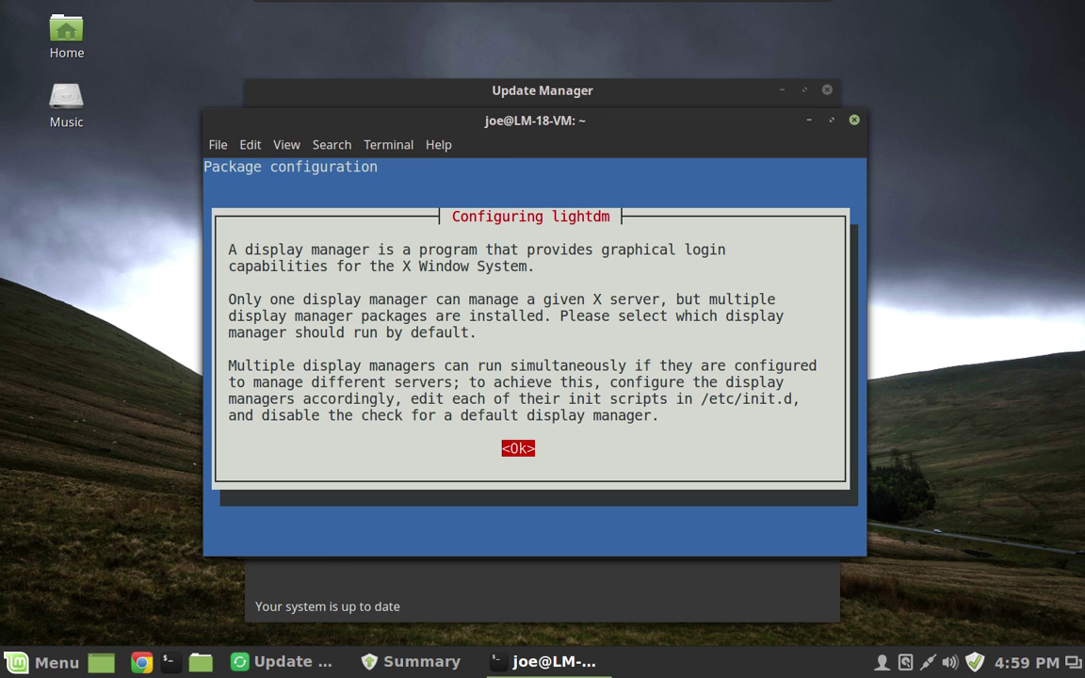
Pick lightdm instead of mdm as the default display manager.
key(Return)
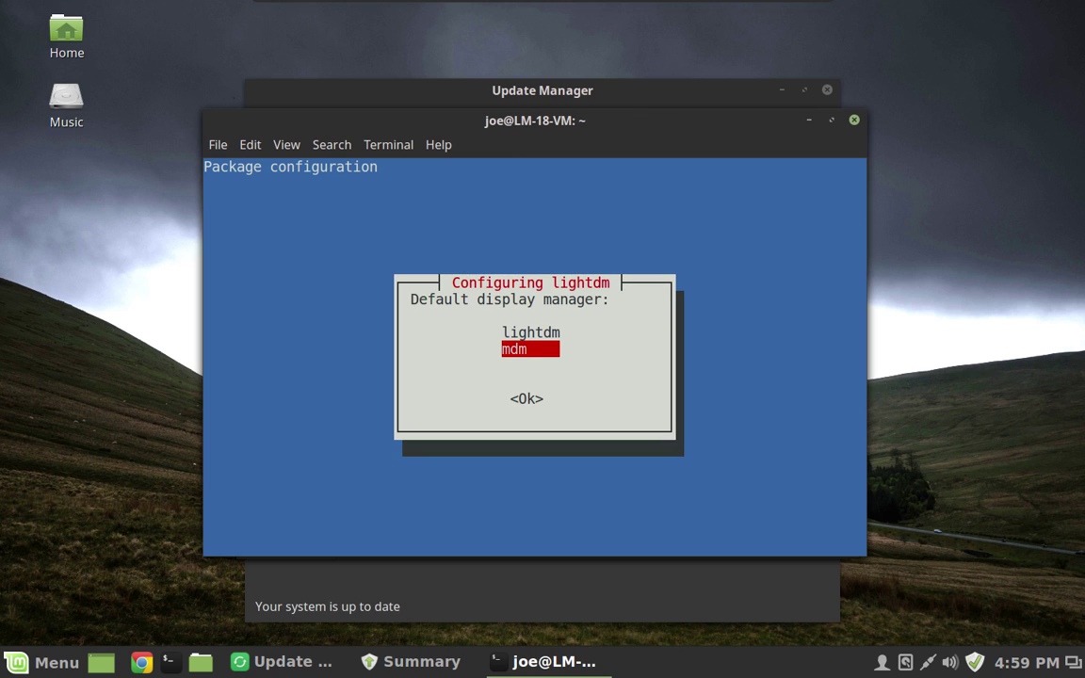
key(Up)
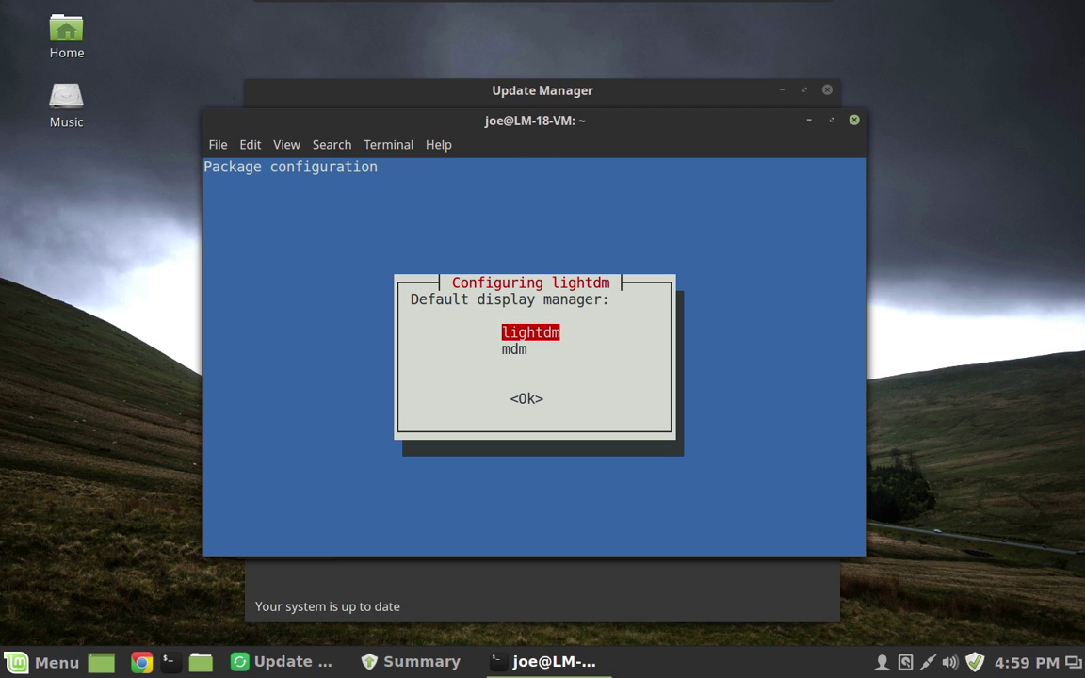
key(Return)
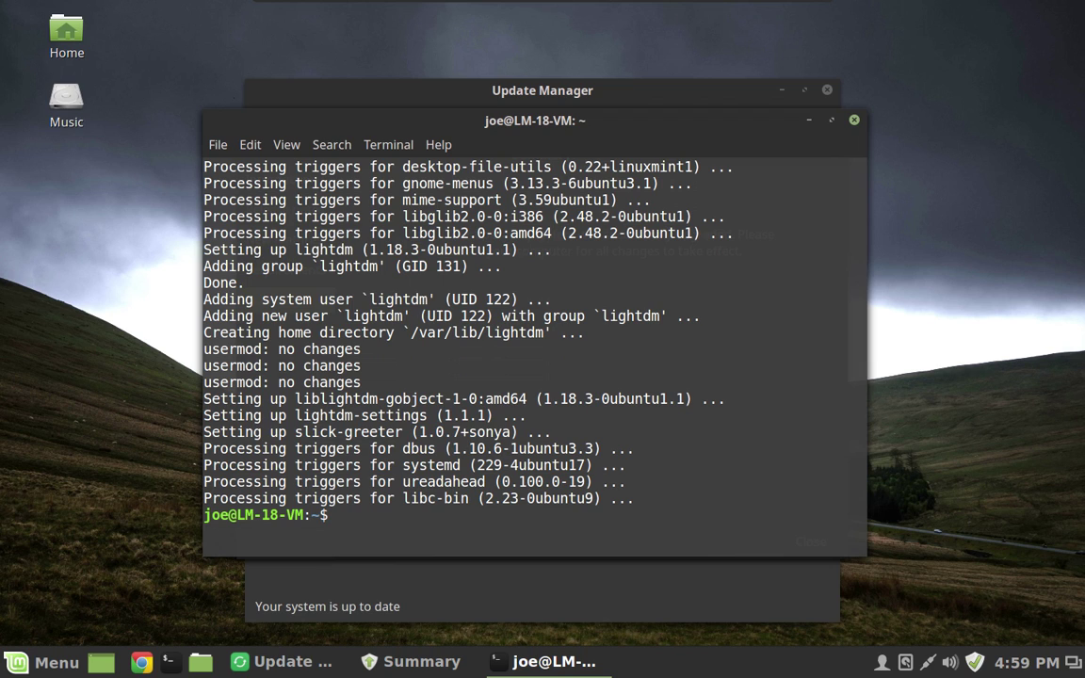
Run the corrected sudo apt remove mdm command and confirm with y.
text(sudo remove mdm)
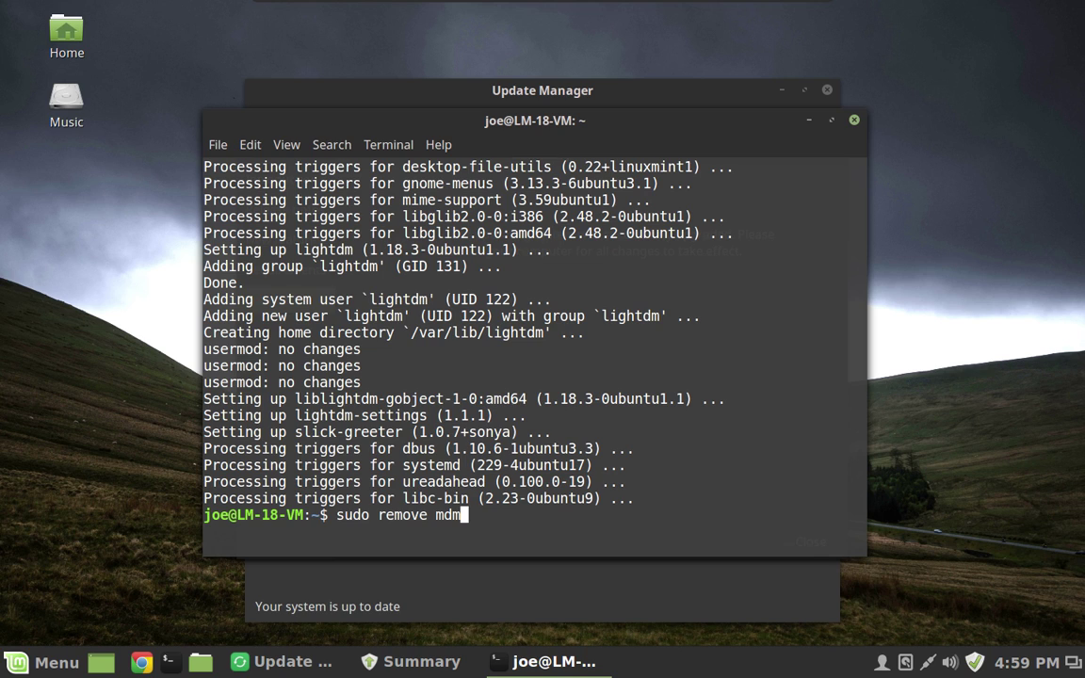
key(Left)
key(Left)
key(Left)
key(Left)
key(Left)
key(Left)
key(Left)
key(Left)
key(Left)
key(Left)
text(apt)
key(Return)
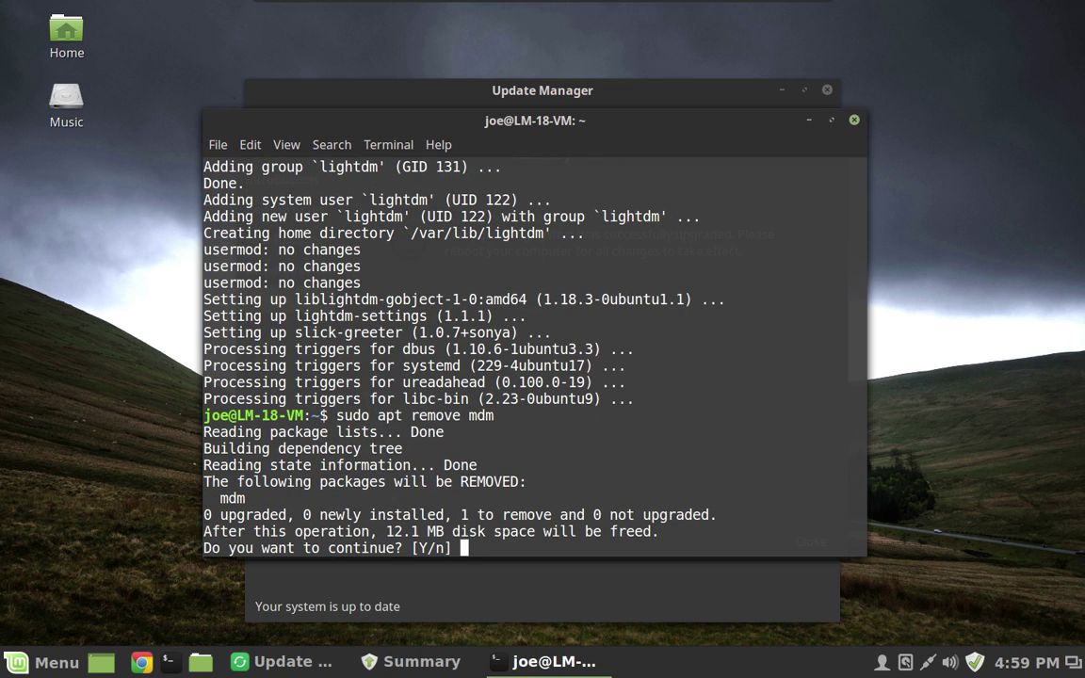
text(y)
key(Return)
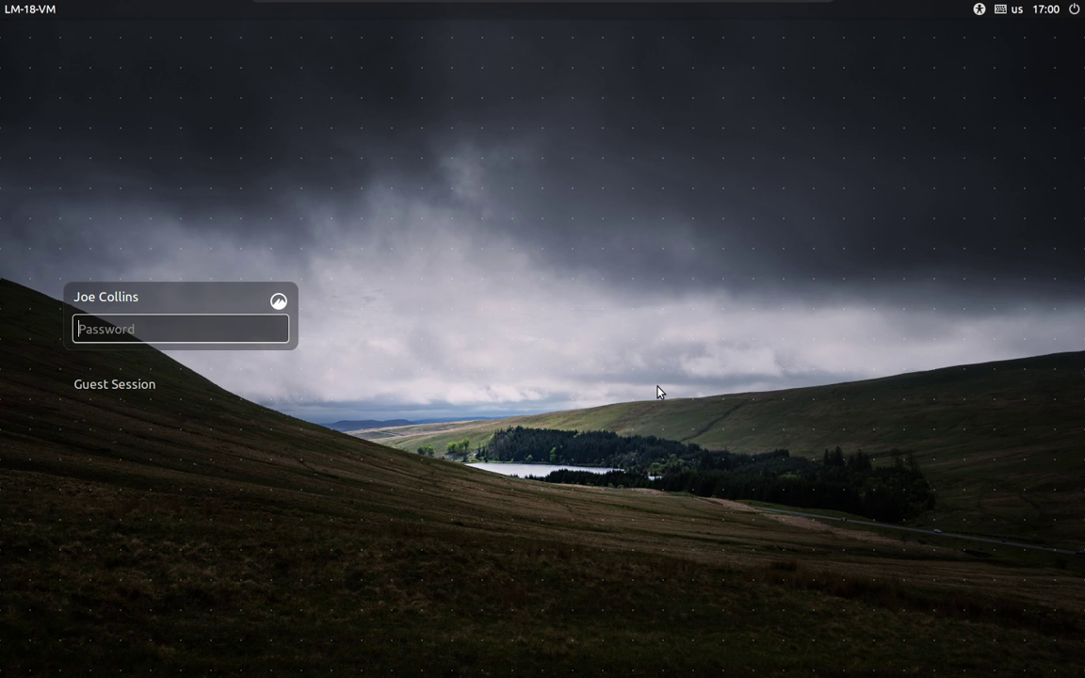
Enter the account password at the LightDM greeter, retyping it after the first rejection.
text(*******)
key(Return)
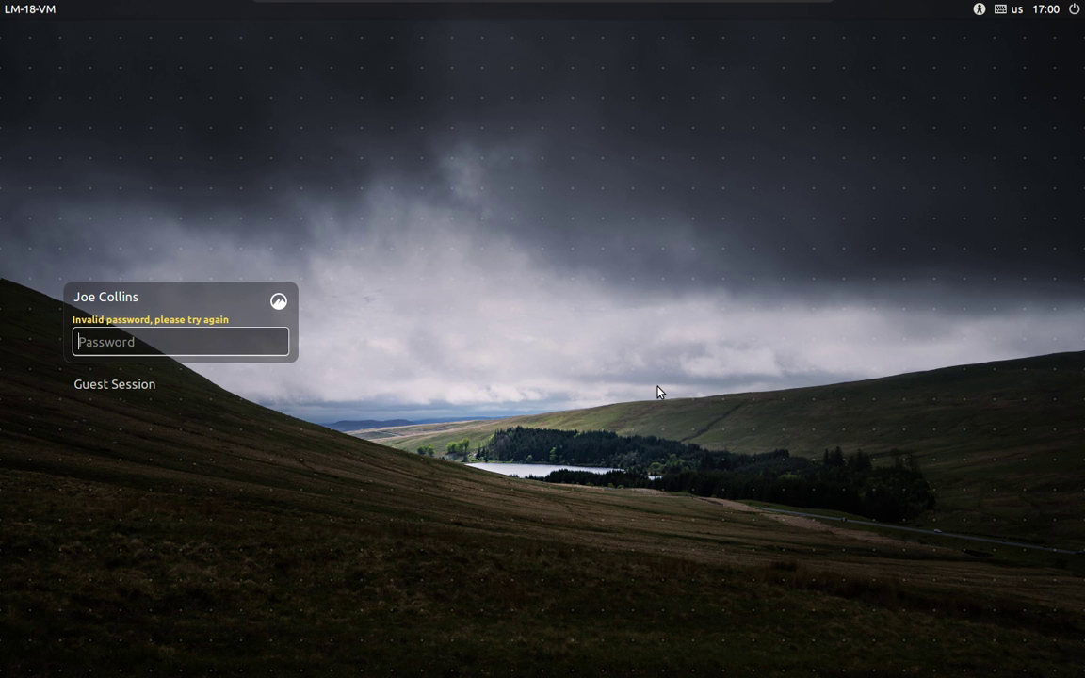
text(********)
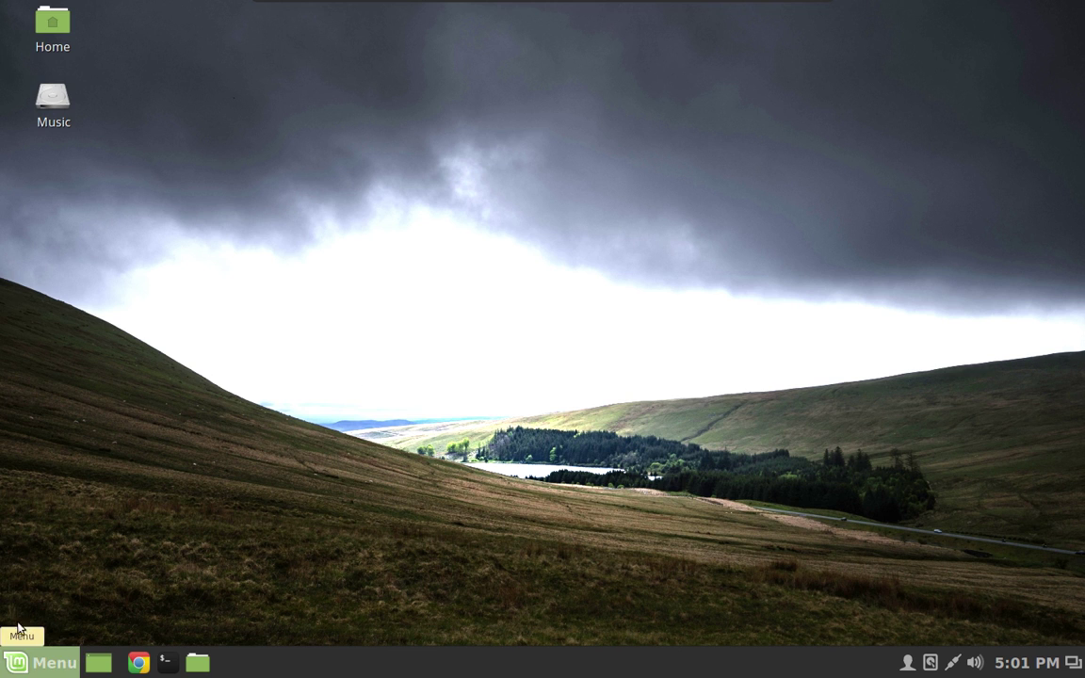
Open Change Desktop Background from the desktop menu and show the Sonya collection.
right_click(468, 52)
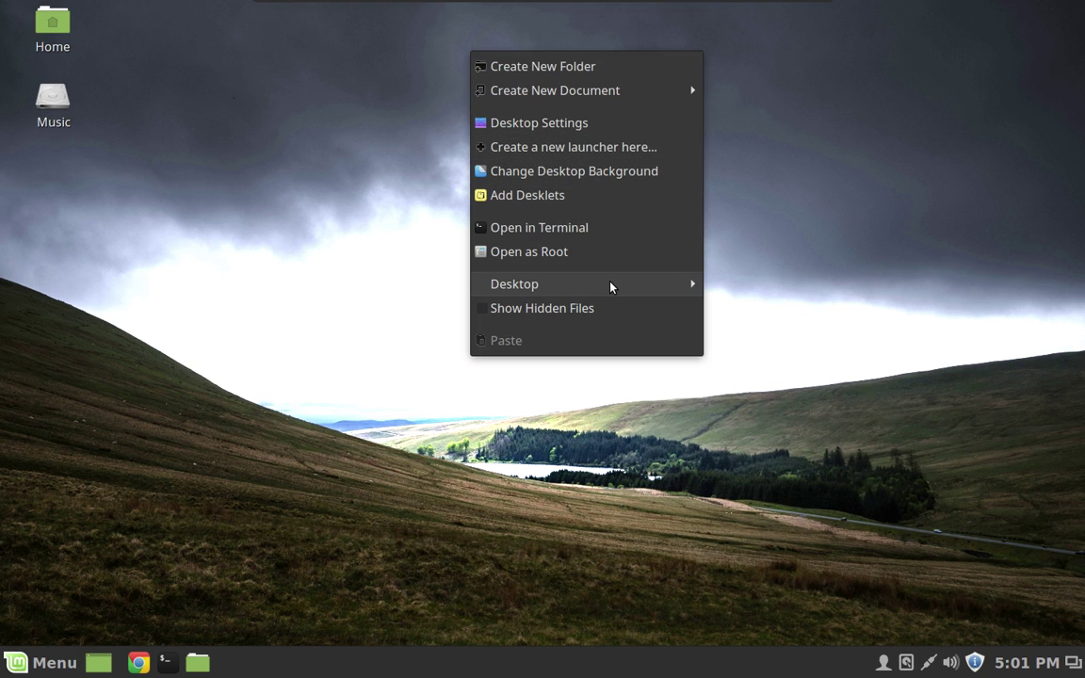
mouse_move(610, 288)
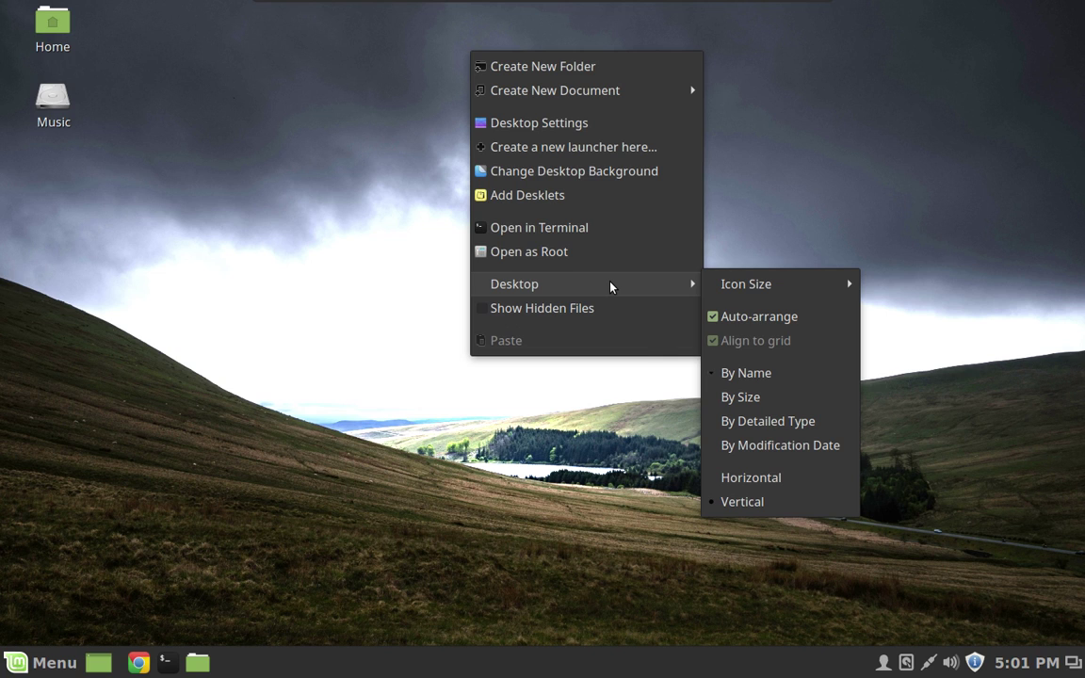
click(629, 177)
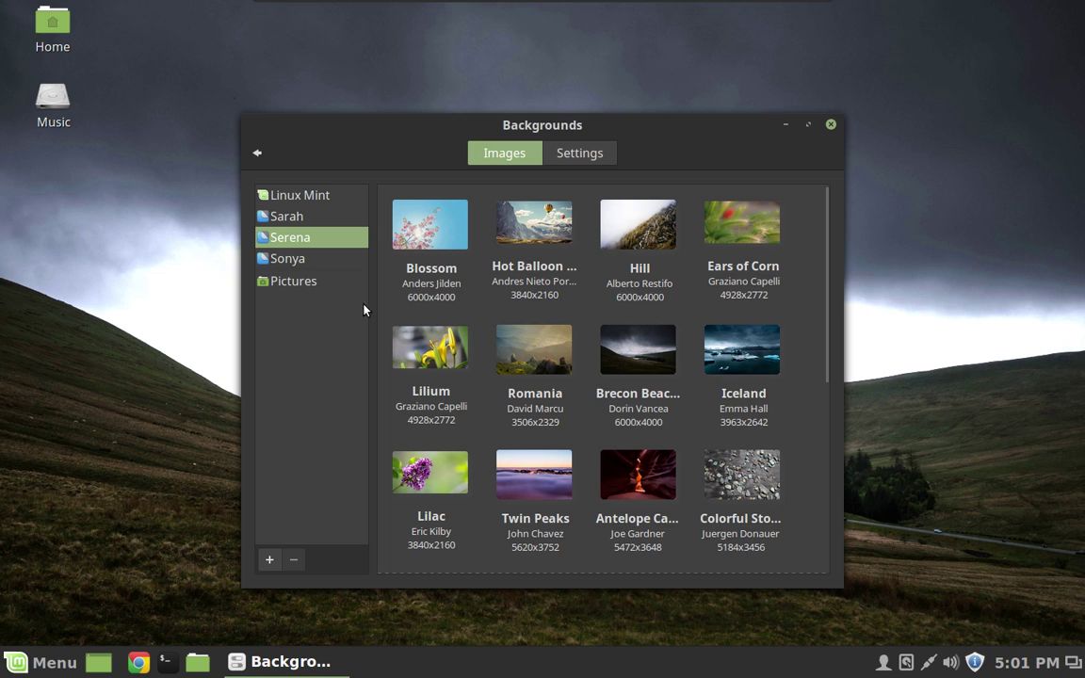
click(344, 260)
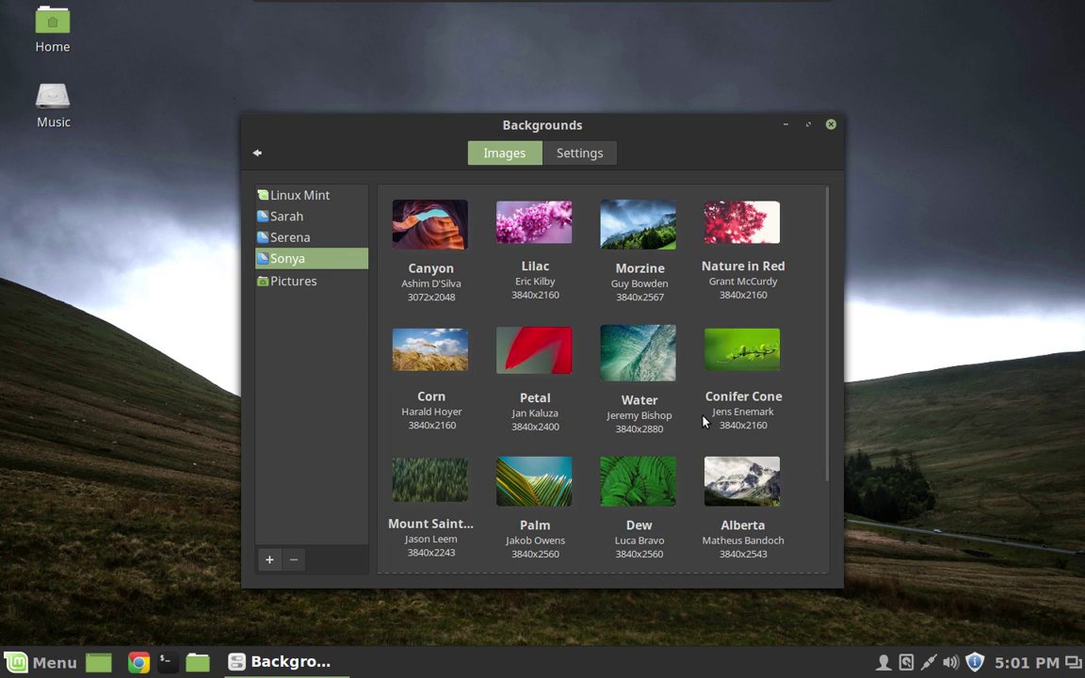
Try the pine forest image, then set Street Lights as wallpaper and close Backgrounds.
scroll(696, 425, down, 1)
scroll(695, 428, down, 7)
scroll(695, 428, up, 5)
scroll(694, 428, down, 5)
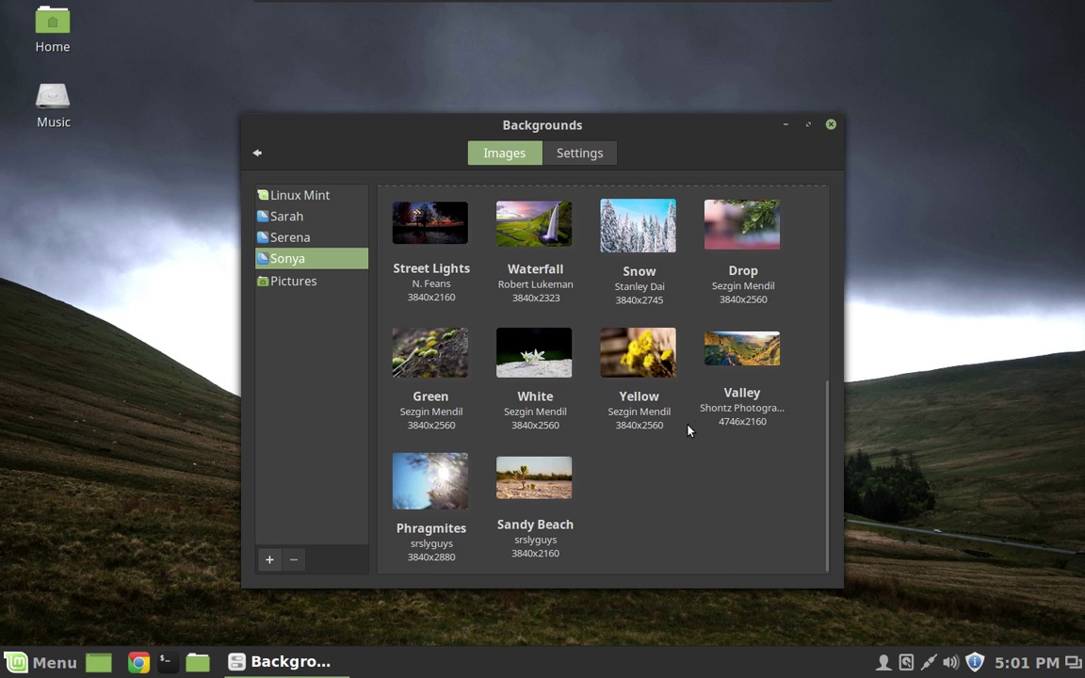
scroll(640, 440, up, 6)
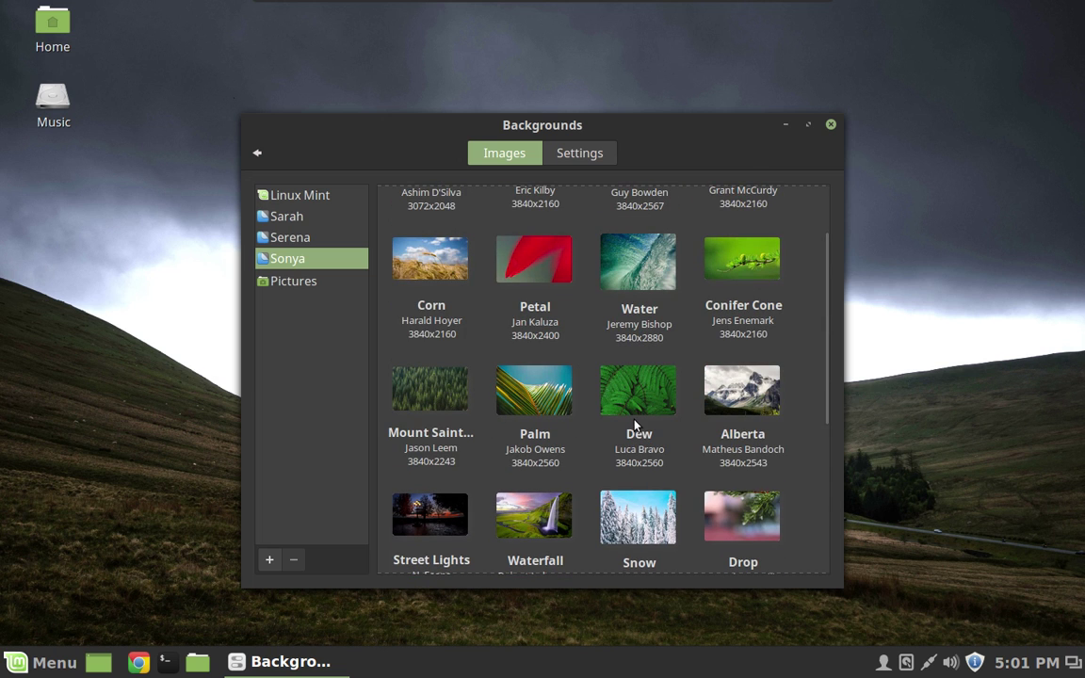
scroll(635, 426, down, 2)
scroll(635, 425, up, 3)
scroll(636, 427, up, 1)
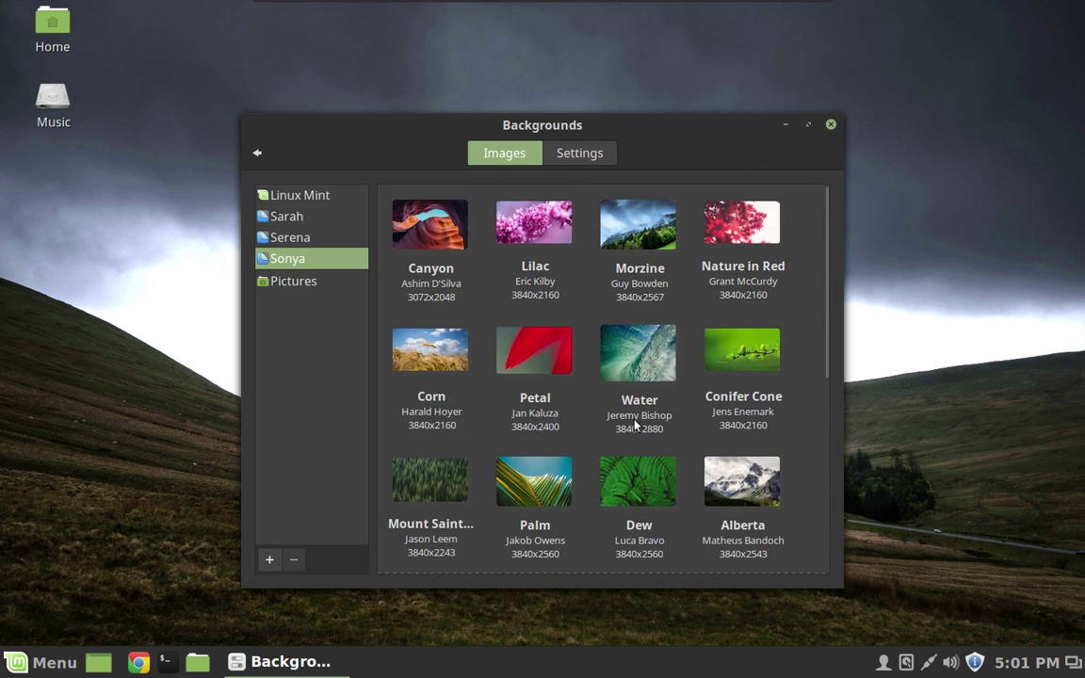
scroll(415, 434, down, 1)
click(416, 435)
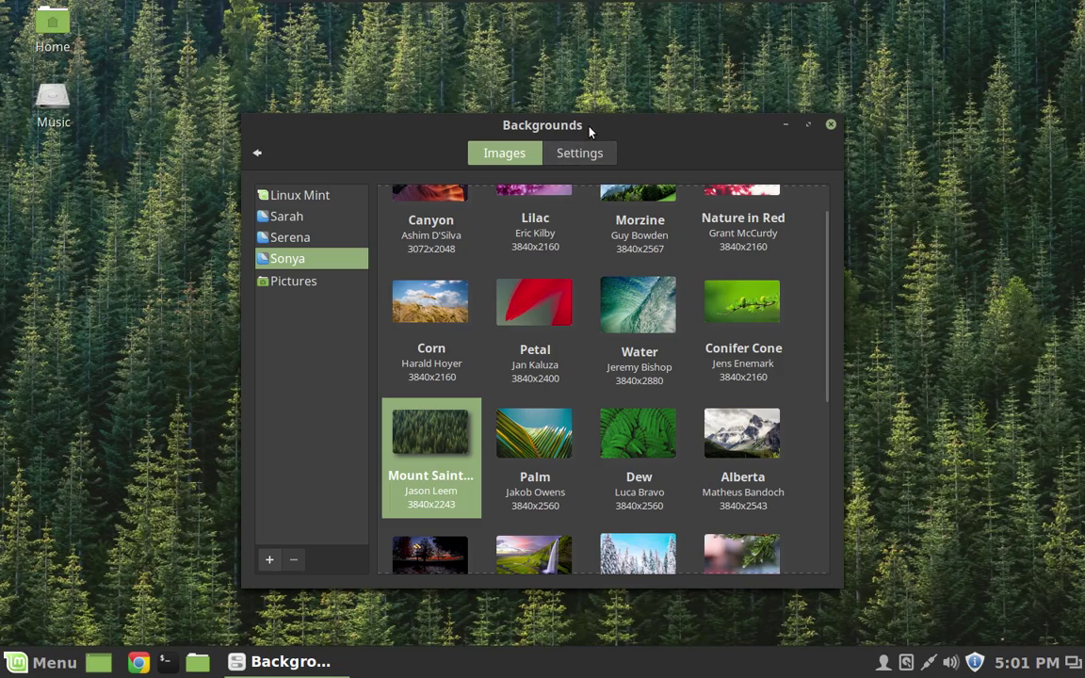
scroll(553, 353, down, 4)
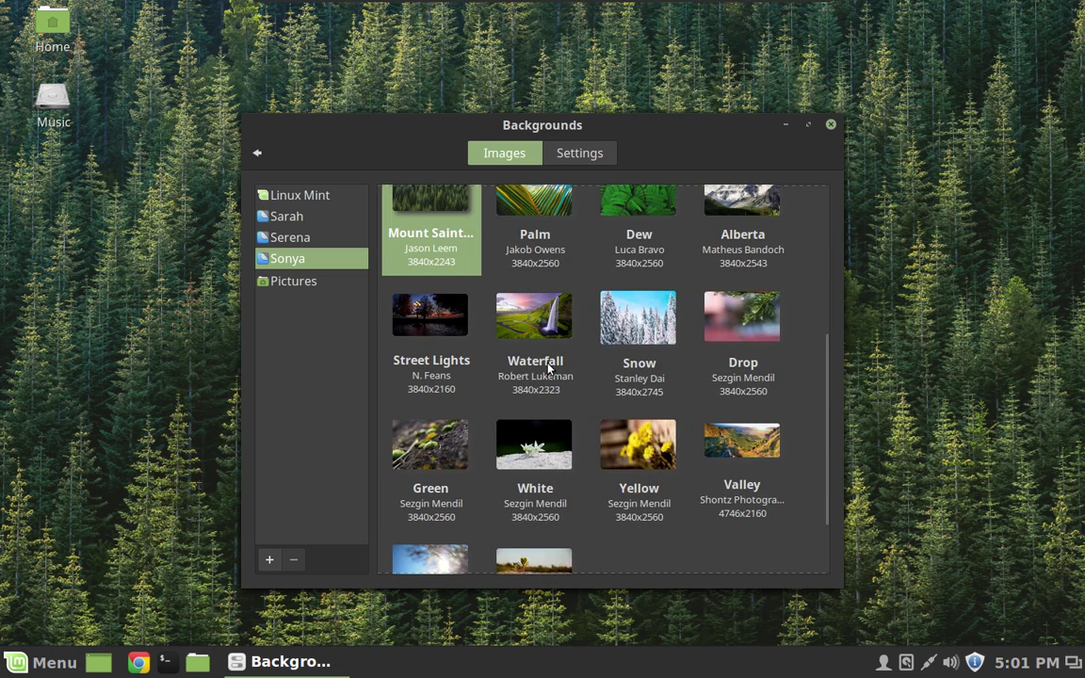
scroll(549, 367, up, 2)
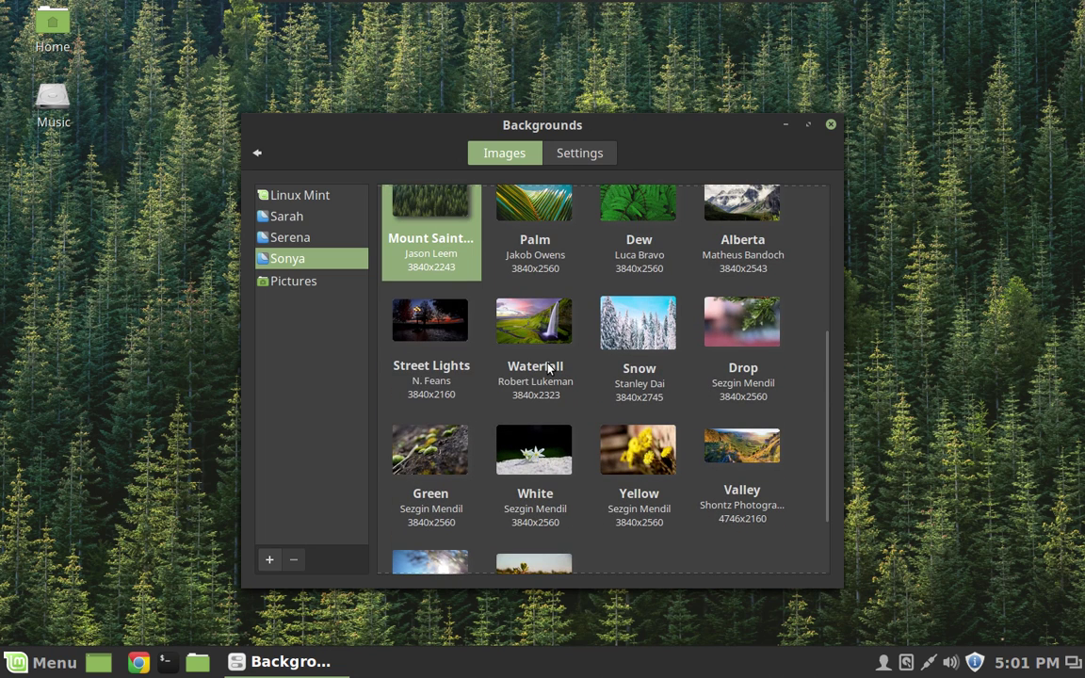
click(428, 332)
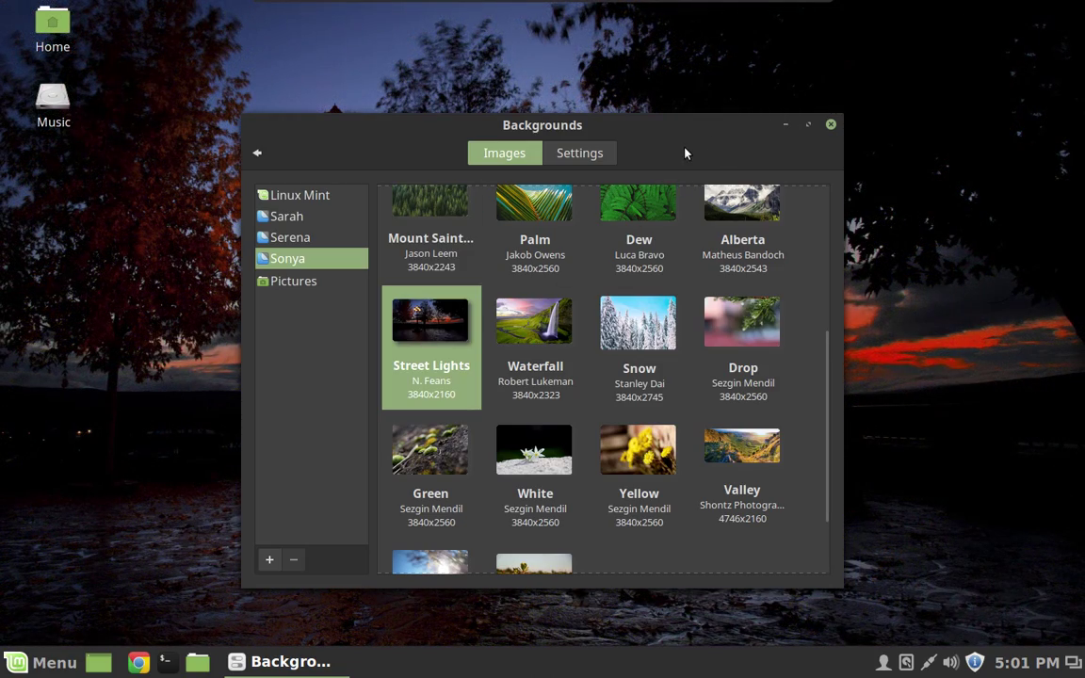
click(837, 127)
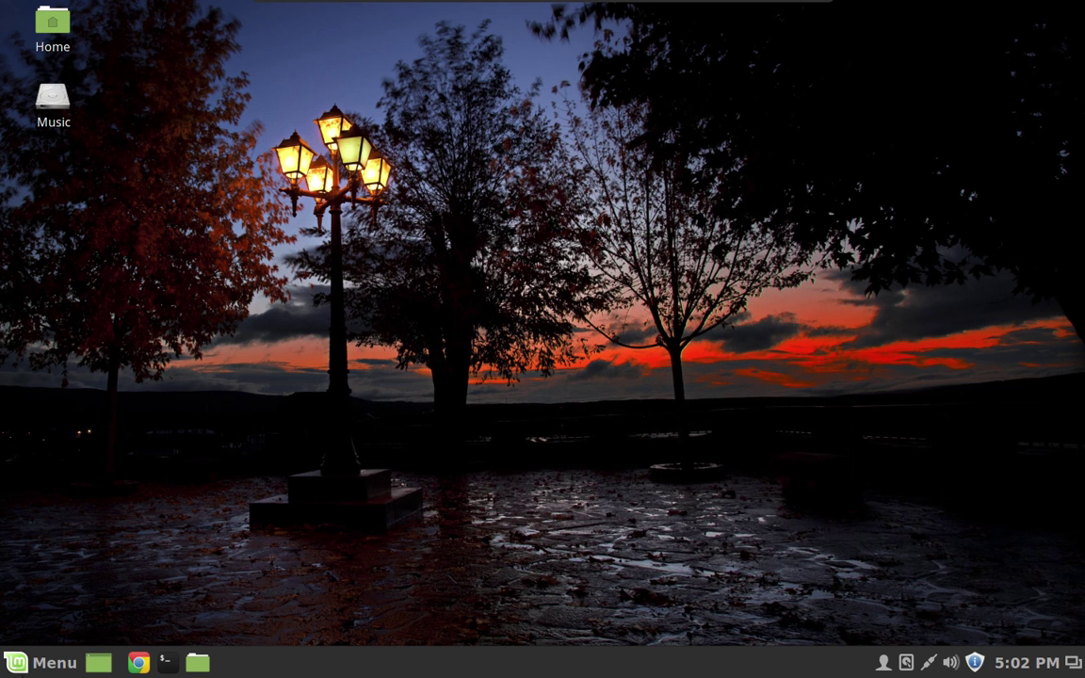
Log out of the Cinnamon session through Menu > Logout and confirm Log Out.
click(11, 659)
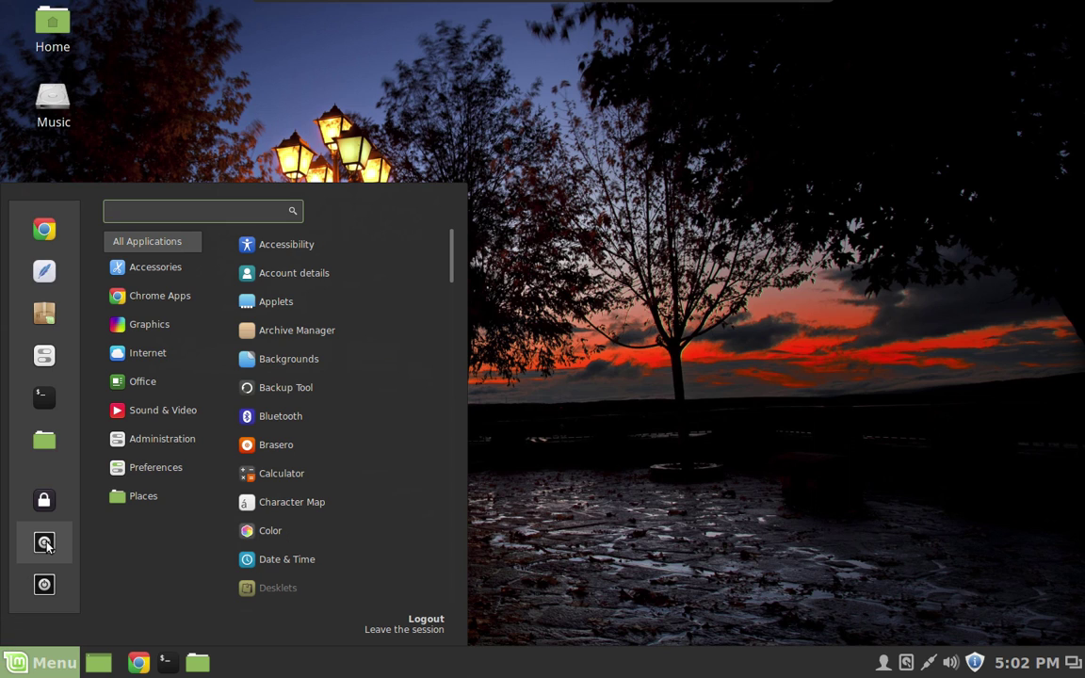
click(44, 542)
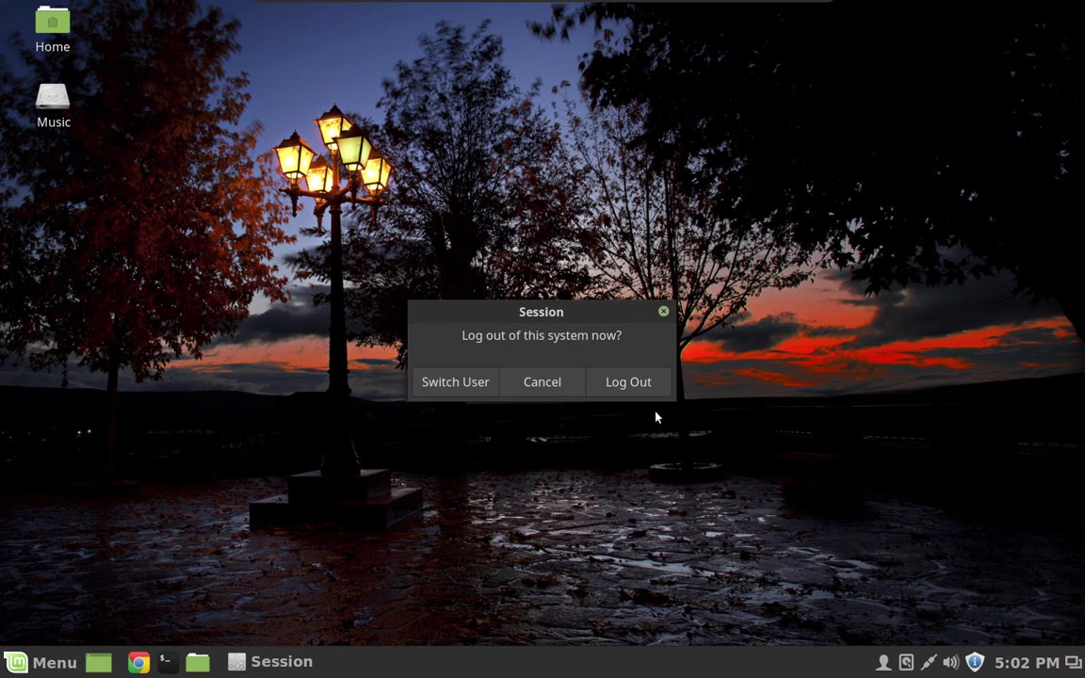
click(628, 382)
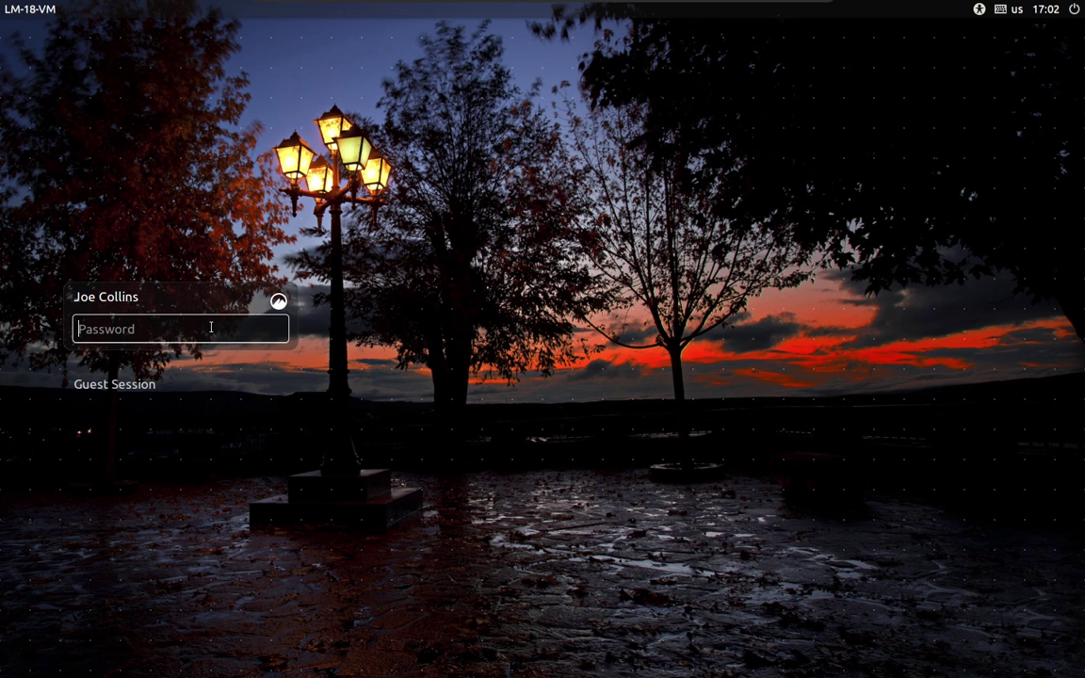
Enter the account password at LightDM, retyping it after the invalid-password message.
text(aaaaaaaa)
key(Return)
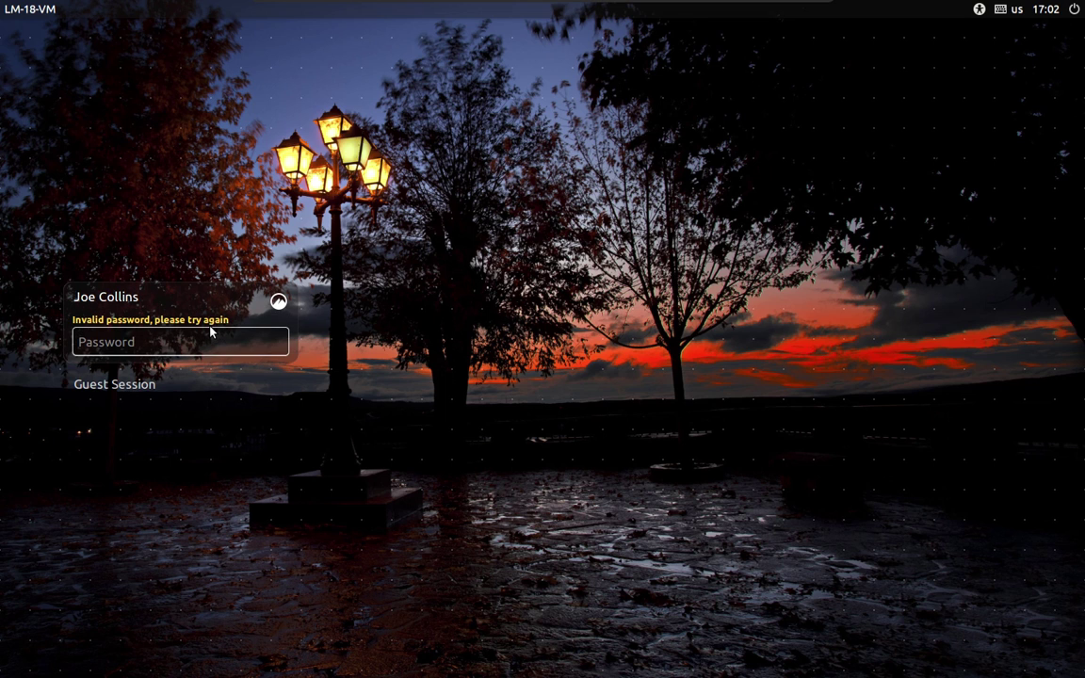
text(aaaaaaaa)
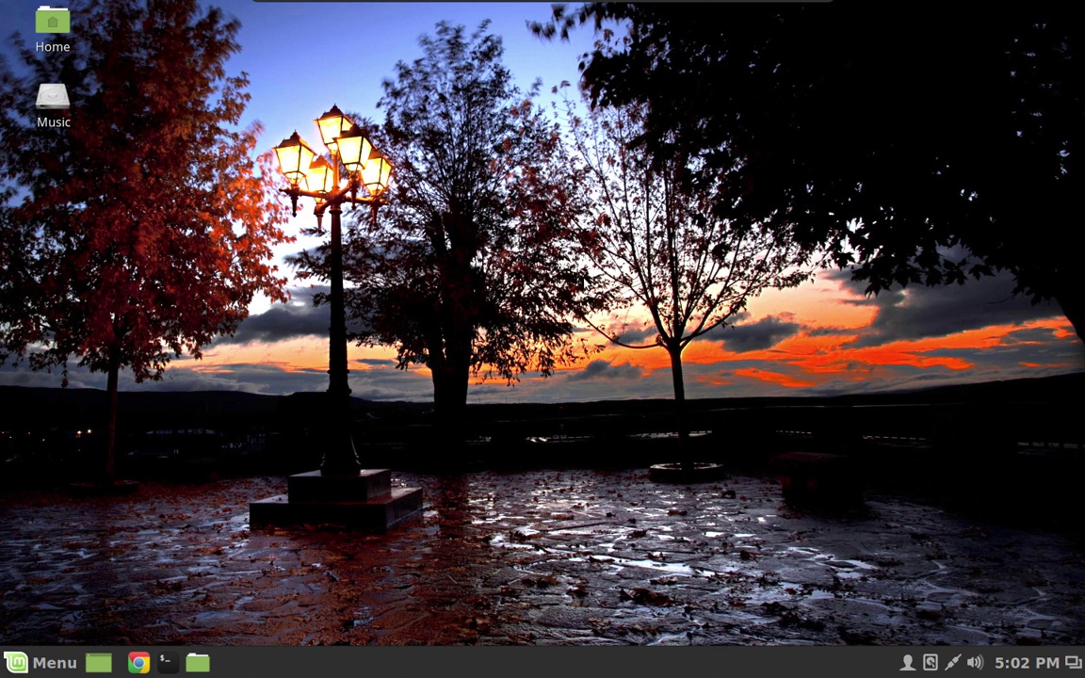
Run uname -r in a new terminal, showing kernel 4.4.0-83-generic.
key(ctrl+alt+t)
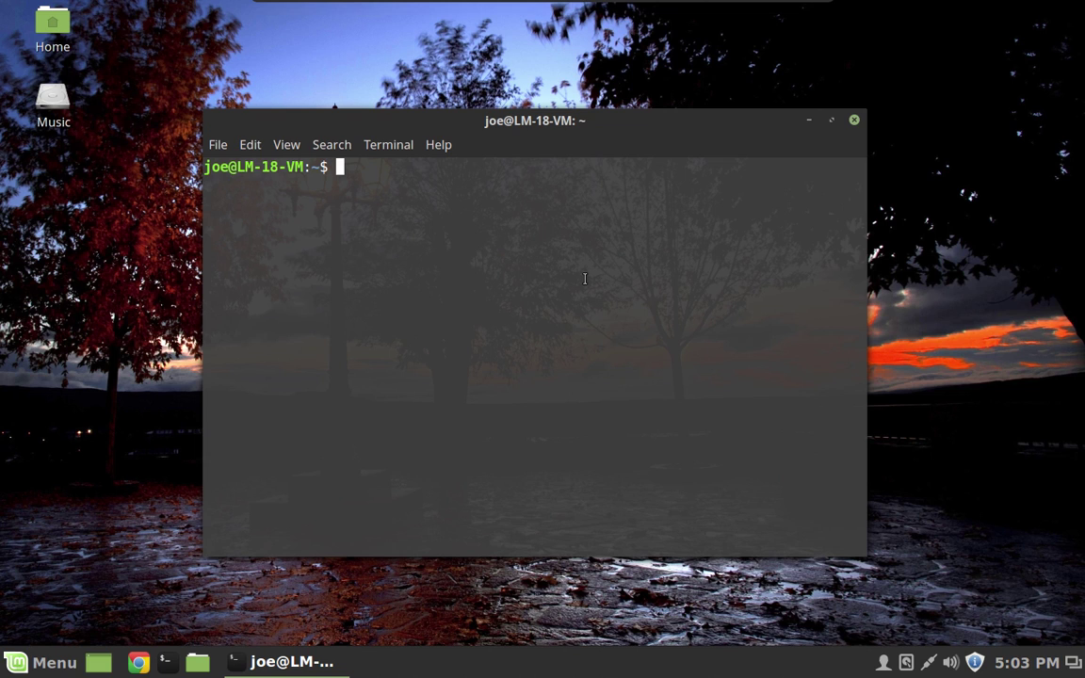
text(uname -r)
key(Return)
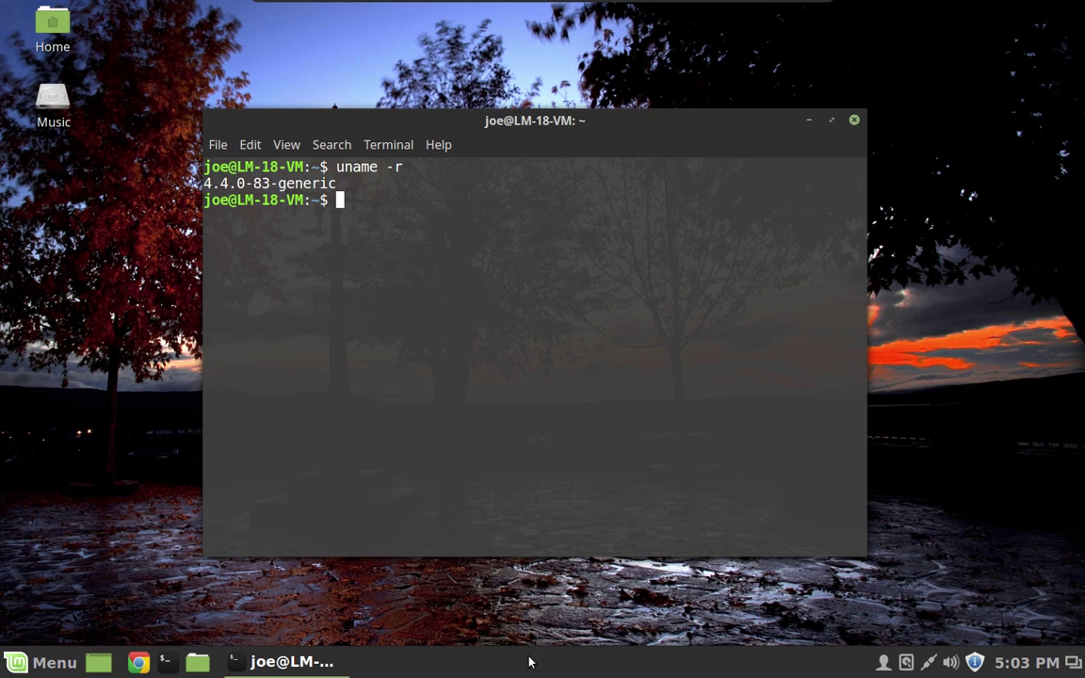
Launch Update Manager from the tray, accept the Always update everything policy, and browse its menus.
click(976, 664)
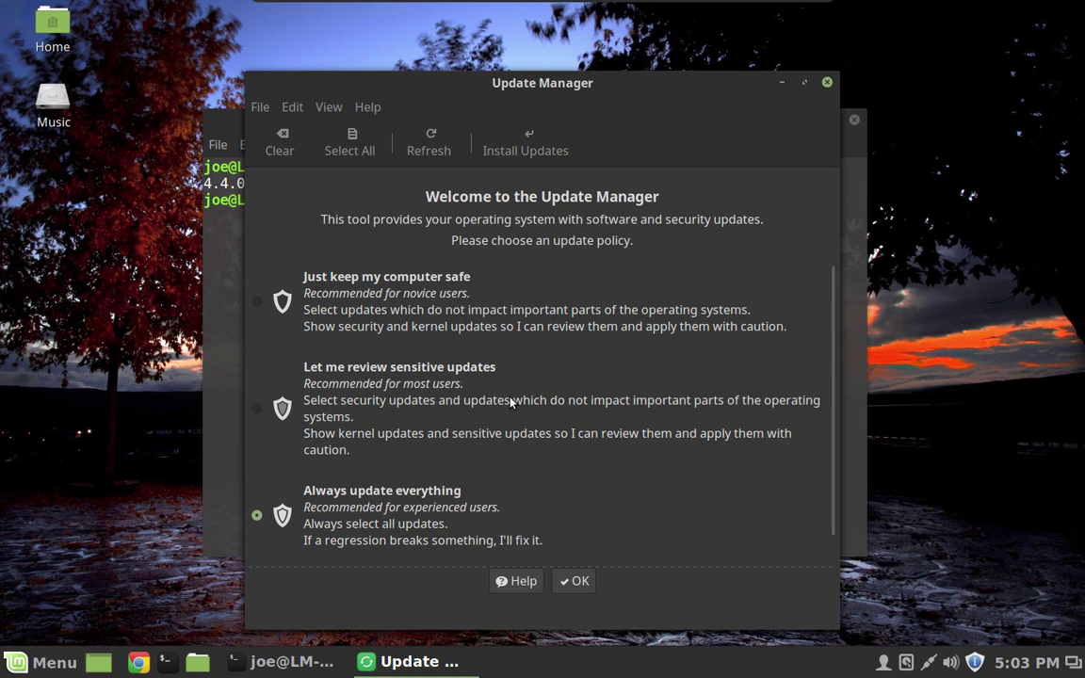
click(574, 581)
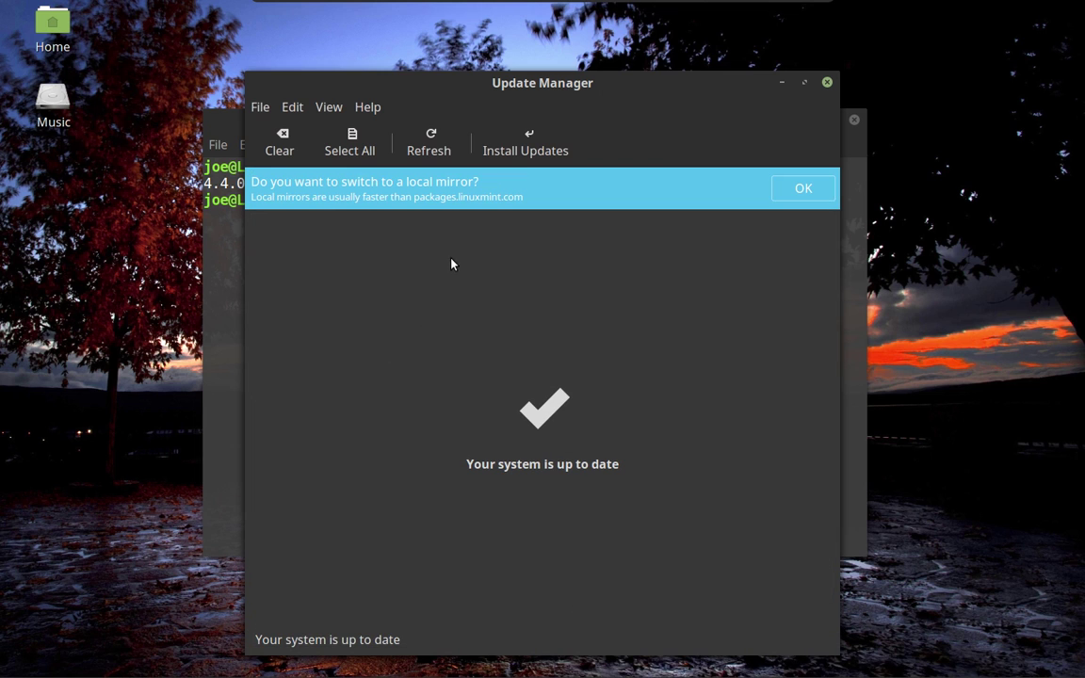
click(262, 113)
mouse_move(288, 114)
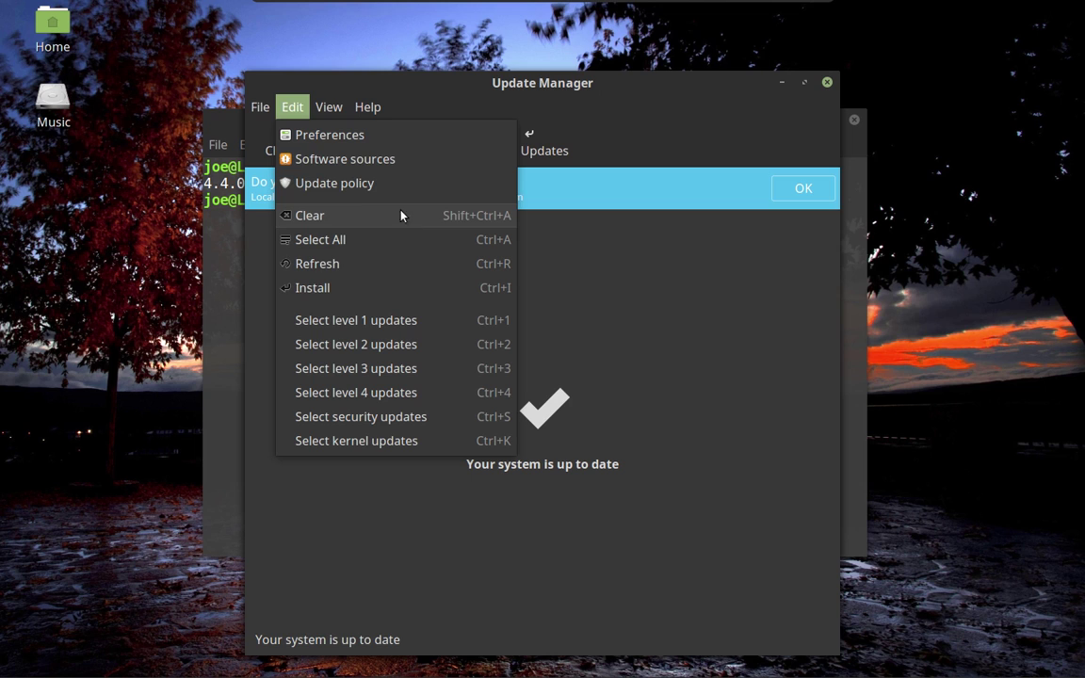
Open the Linux kernels list past the warning to confirm 4.4.0-83 is active.
mouse_move(329, 117)
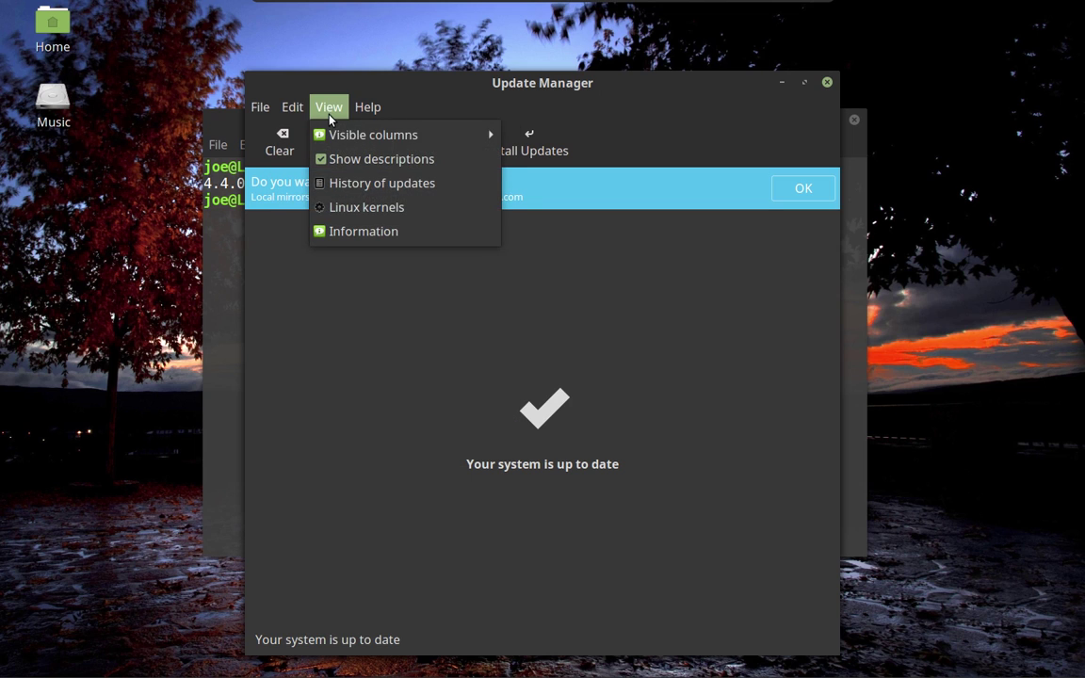
click(400, 211)
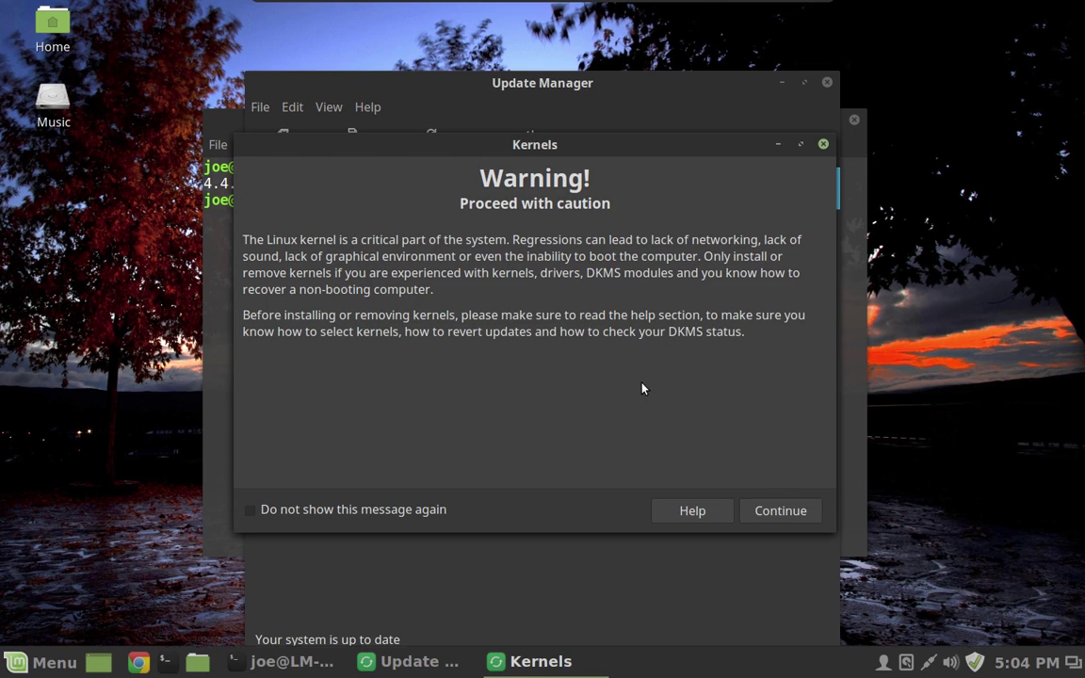
click(780, 511)
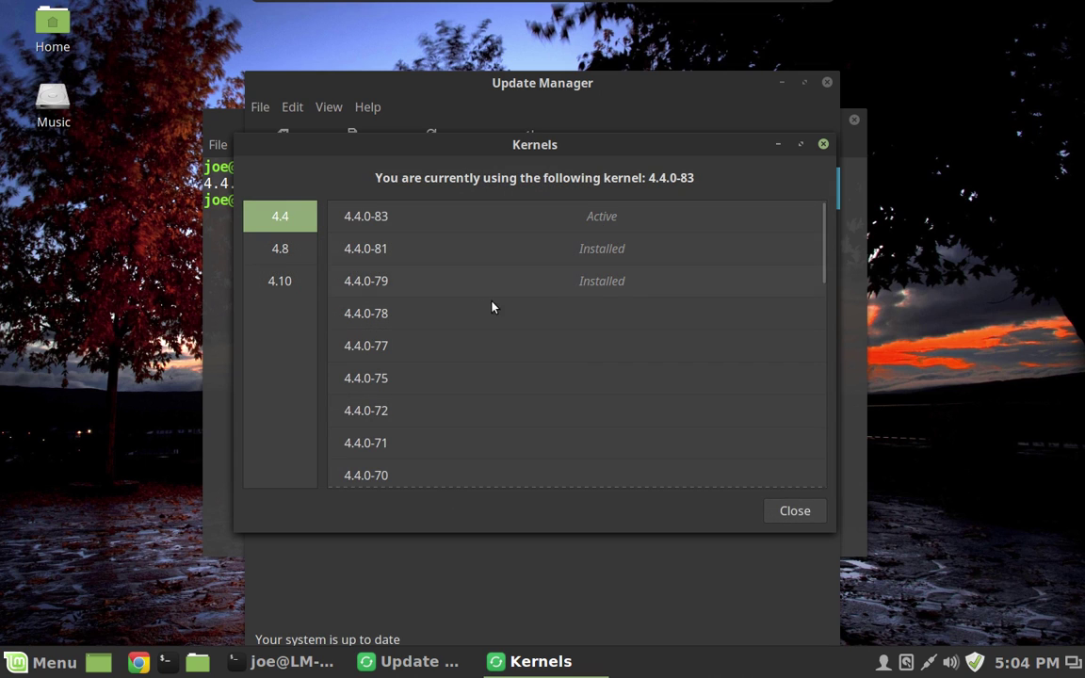
Look over the 4.8 and 4.10 kernel series, return to 4.4, and close the Kernels window.
click(281, 248)
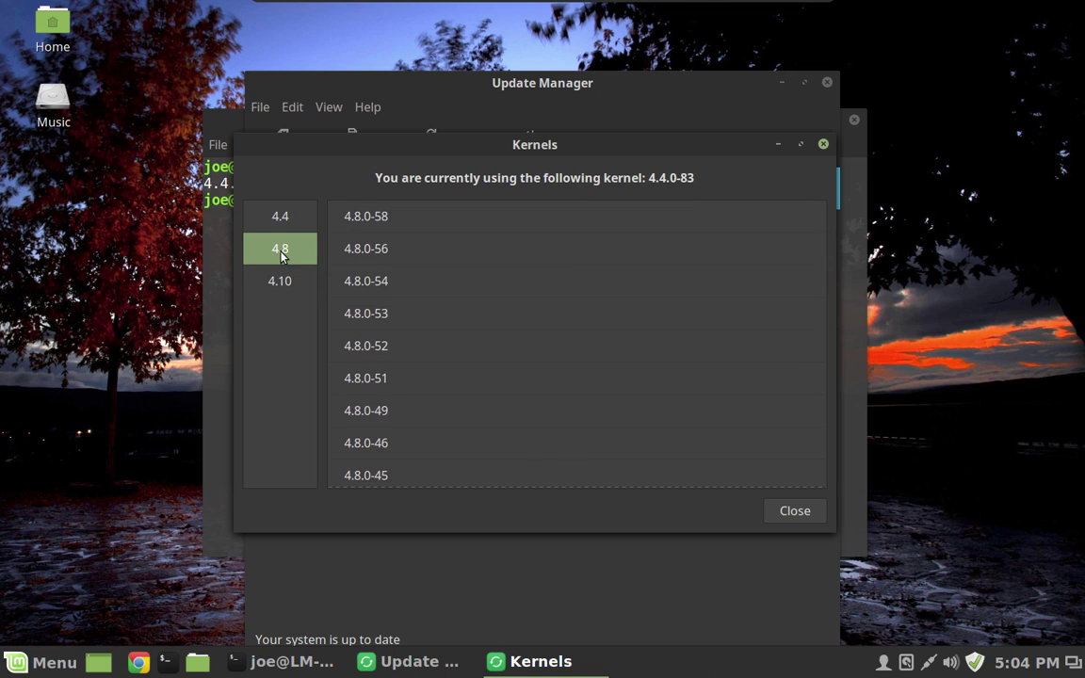
scroll(573, 313, down, 3)
scroll(573, 312, up, 3)
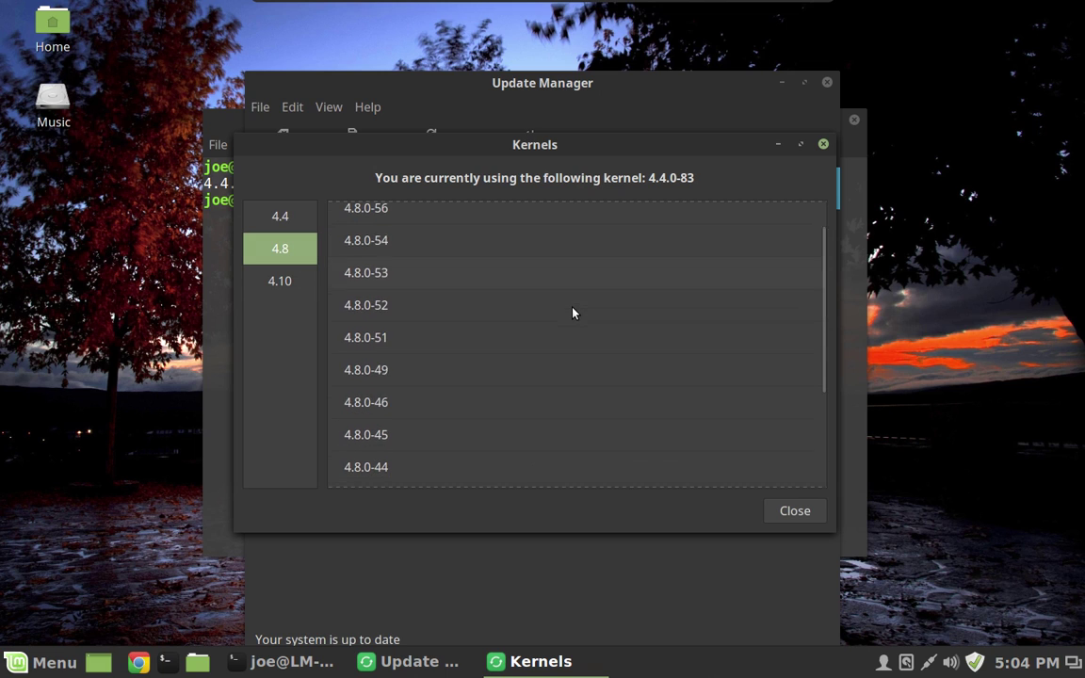
click(293, 281)
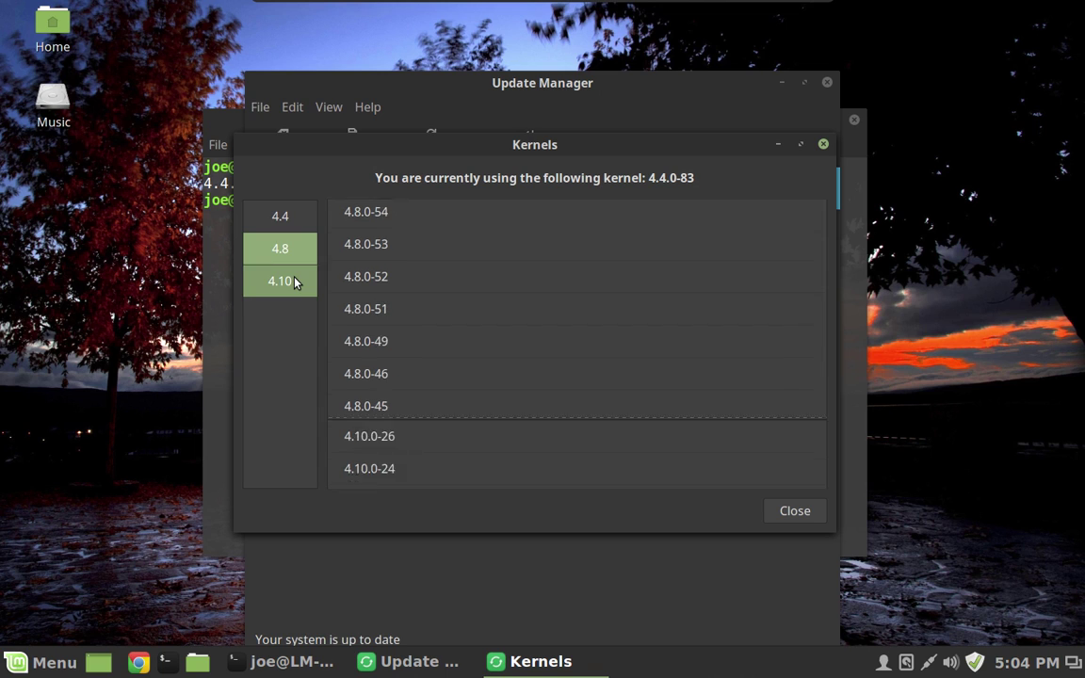
click(294, 224)
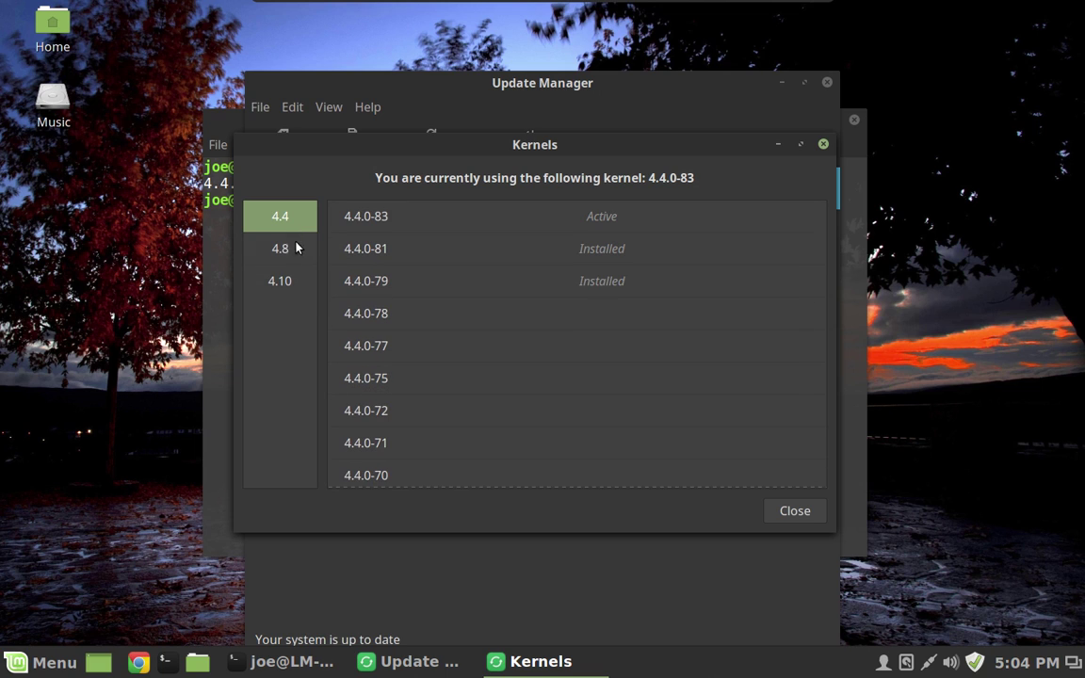
click(804, 511)
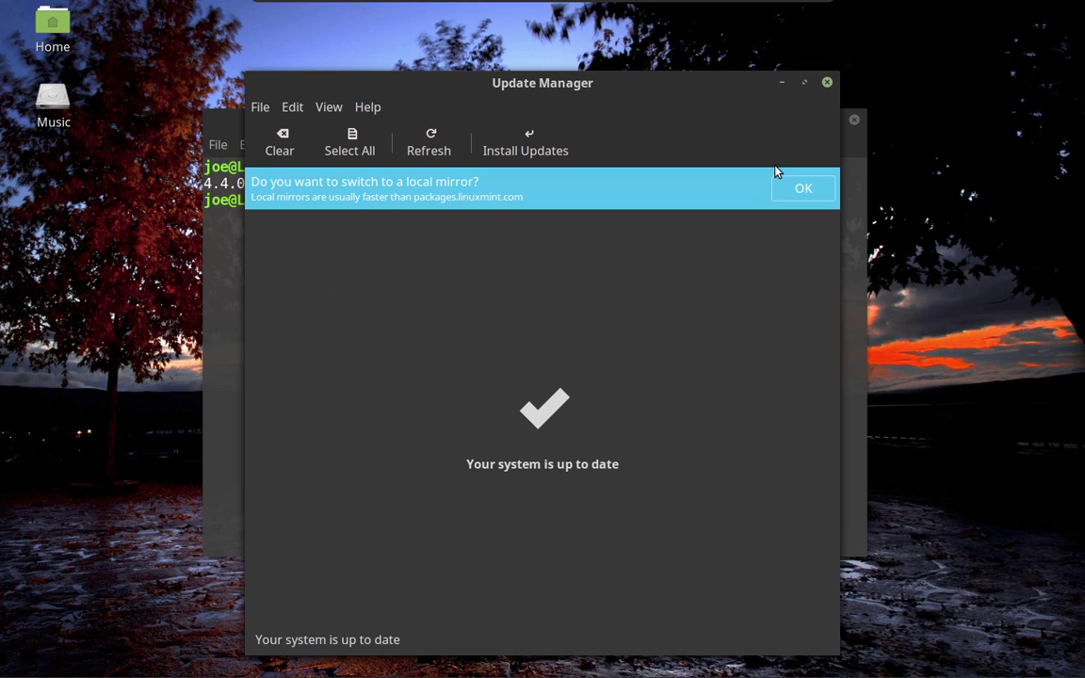
Close Update Manager and the Terminal, leaving the empty Street Lights desktop.
click(827, 83)
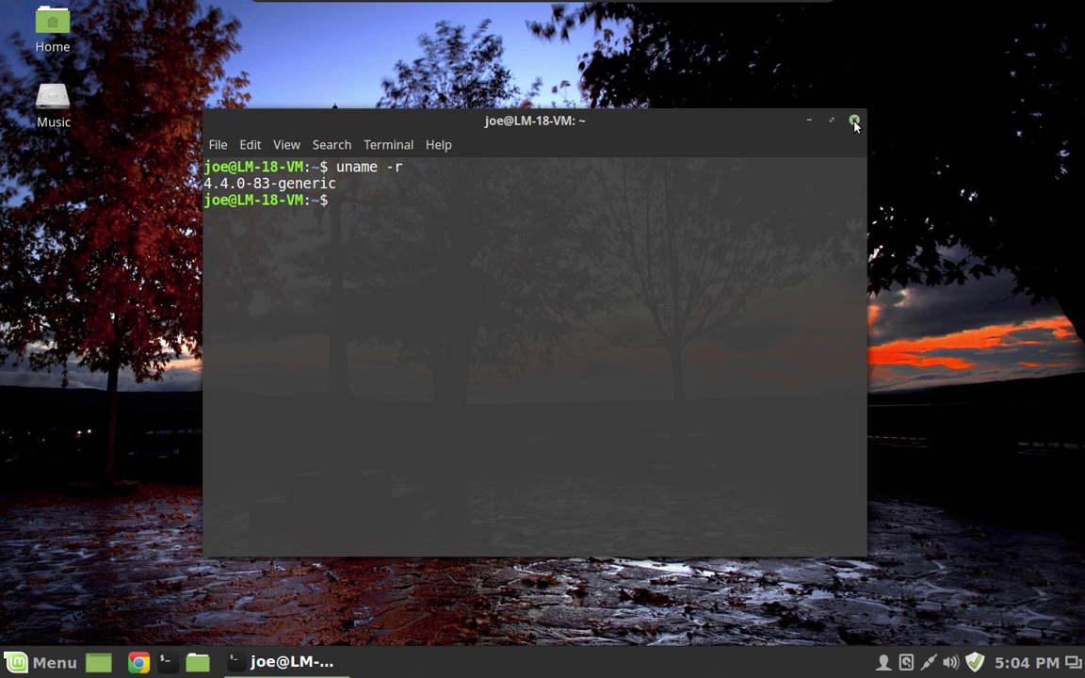
click(854, 120)
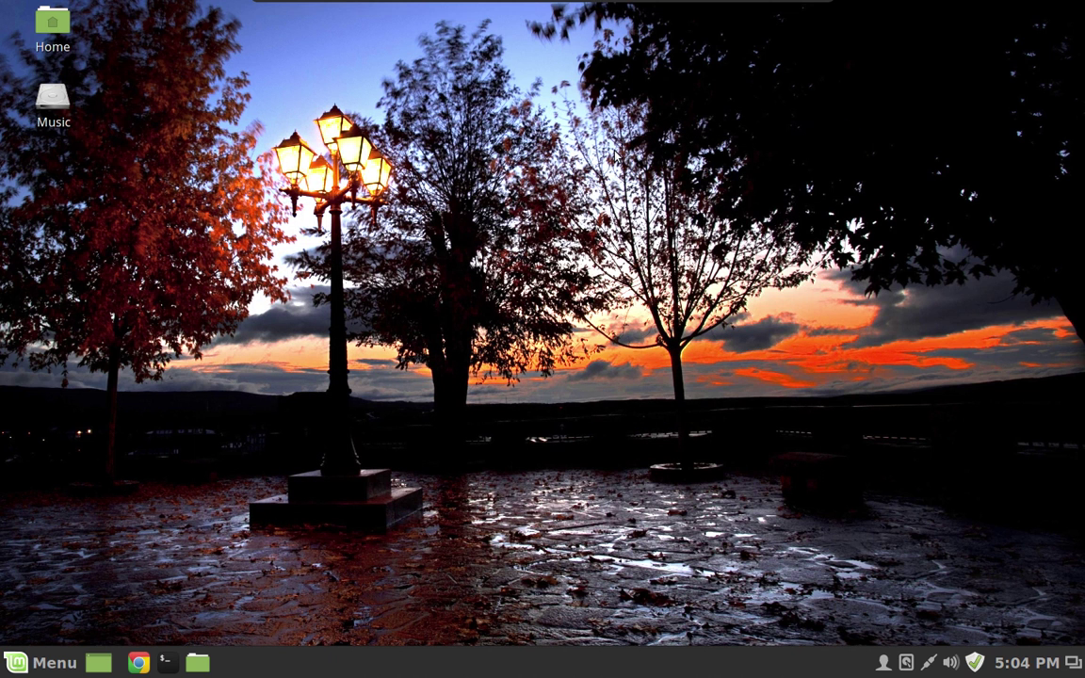